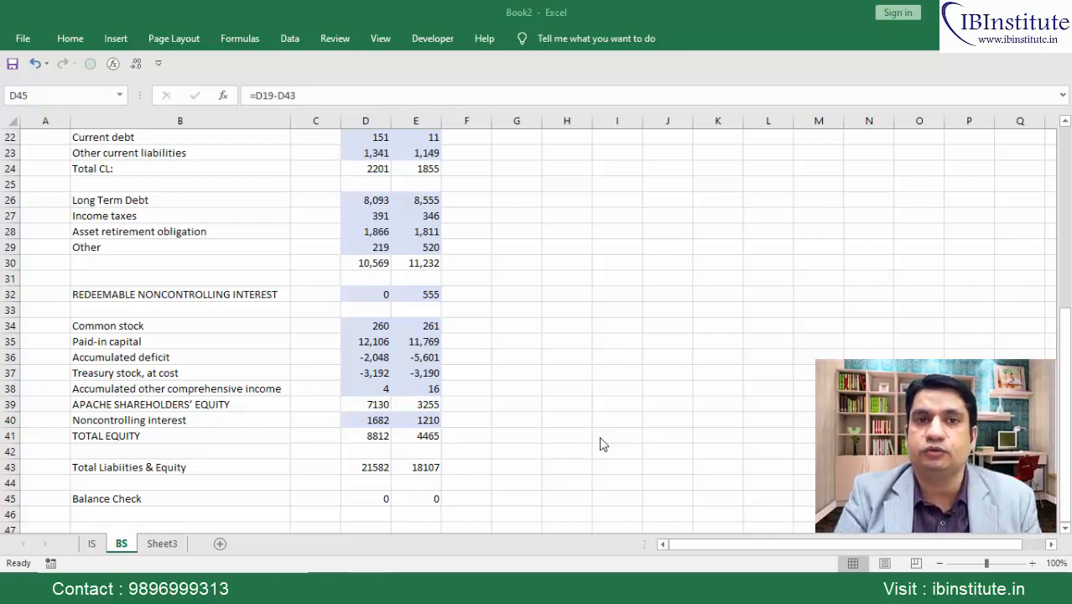
Step: Open Sheet3 and go through the four business segments listed in D5:D8
{"action": "left_click", "coordinate": [170, 546]}
{"action": "left_click", "coordinate": [162, 543]}
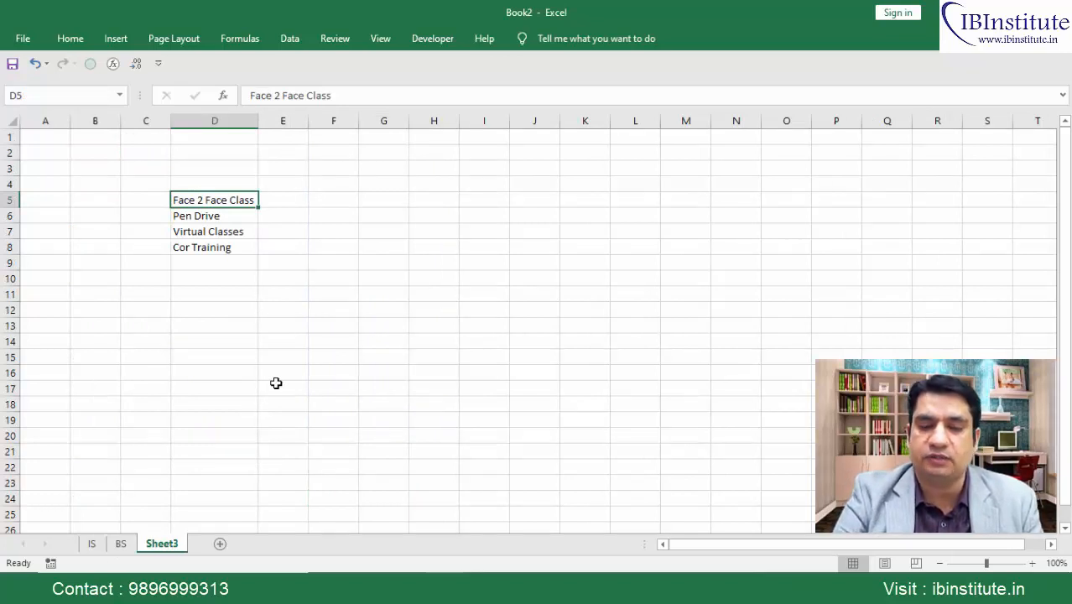
{"action": "key", "text": "ctrl+shift+Down"}
{"action": "key", "text": "Down"}
{"action": "key", "text": "Up"}
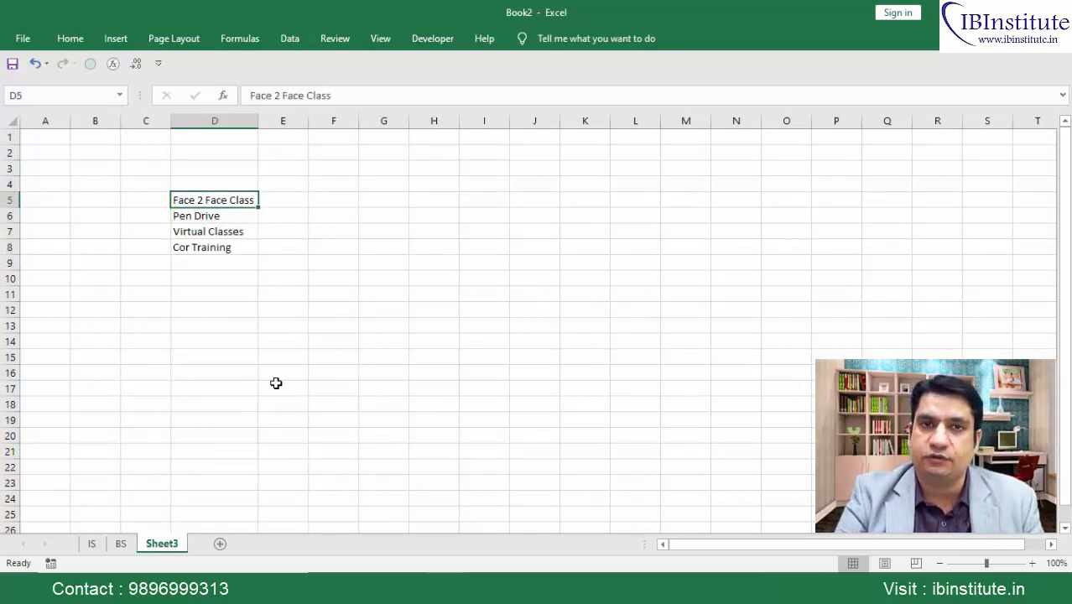
{"action": "key", "text": "Down"}
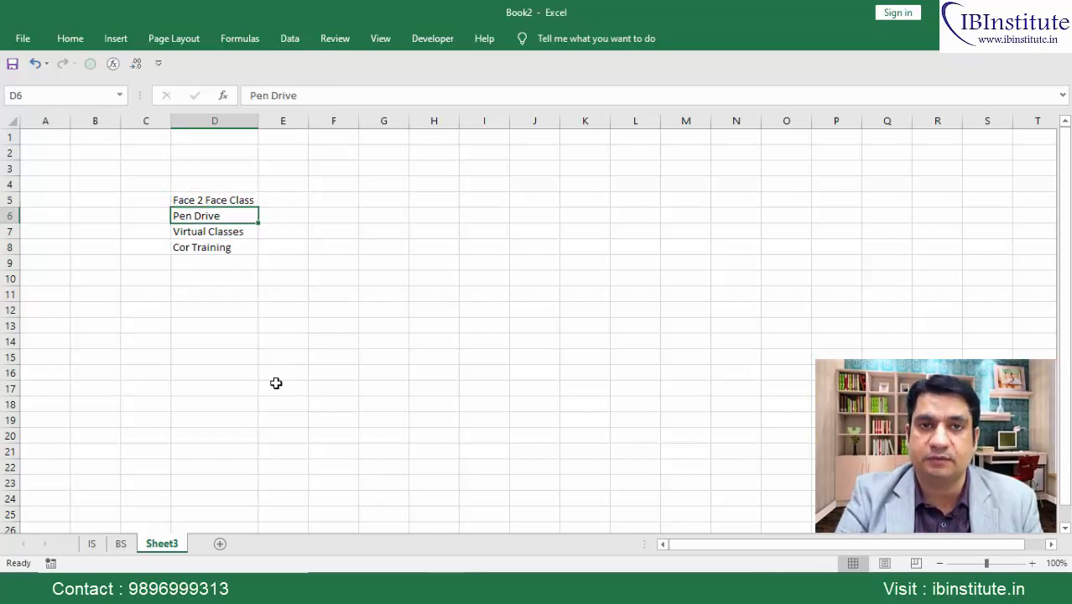
{"action": "key", "text": "Down"}
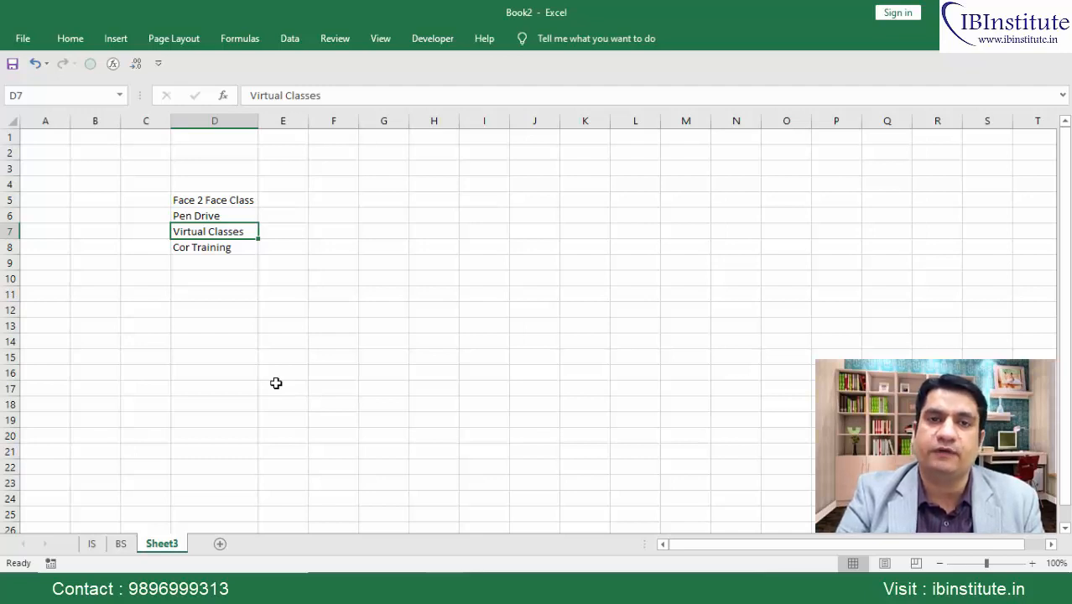
{"action": "key", "text": "Down"}
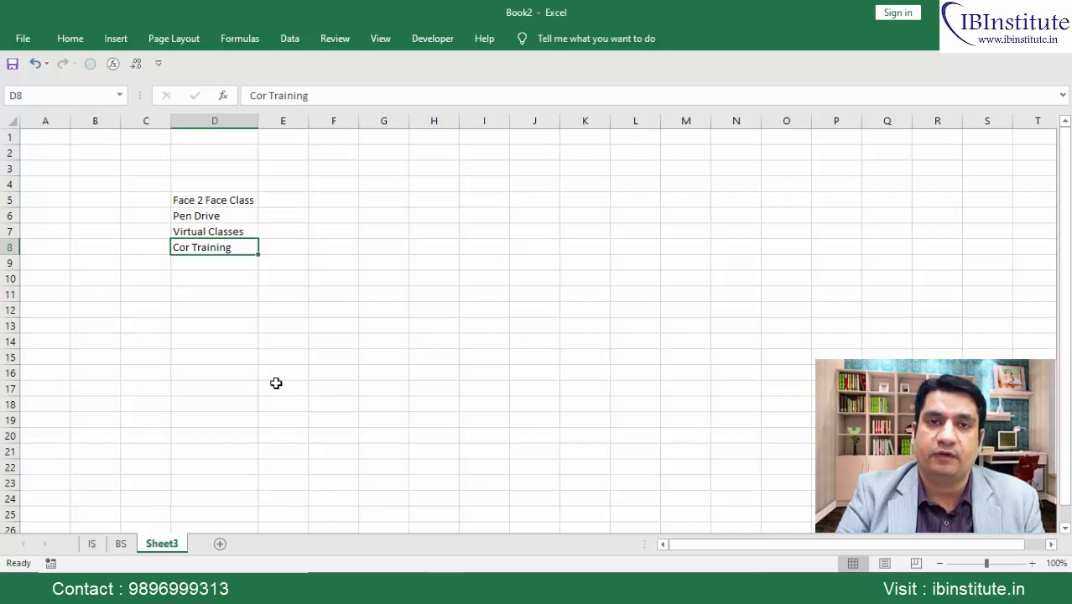
{"action": "key", "text": "Down"}
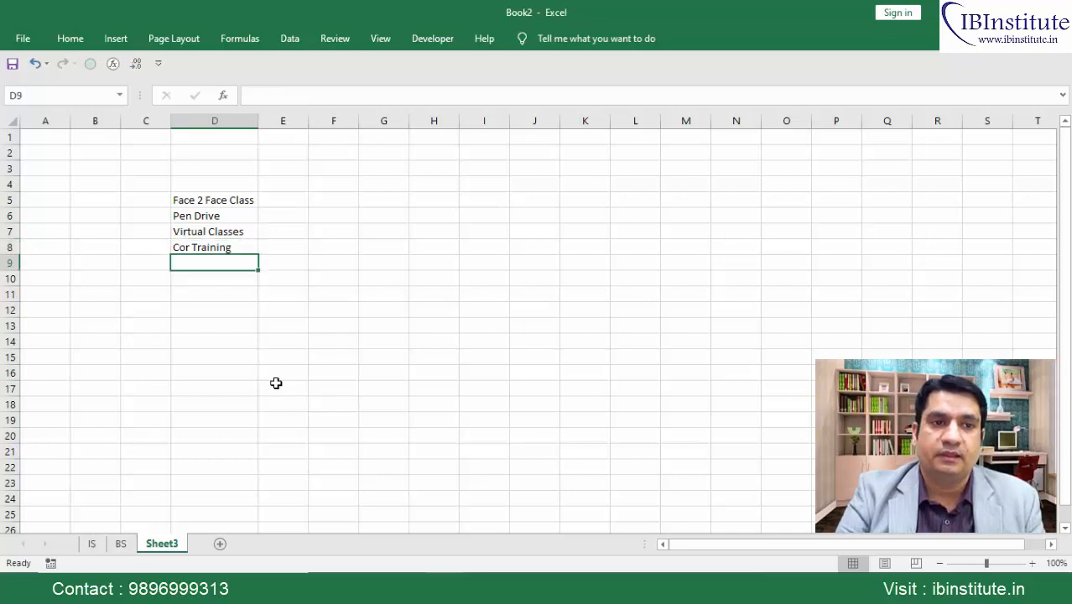
{"action": "key", "text": "Up"}
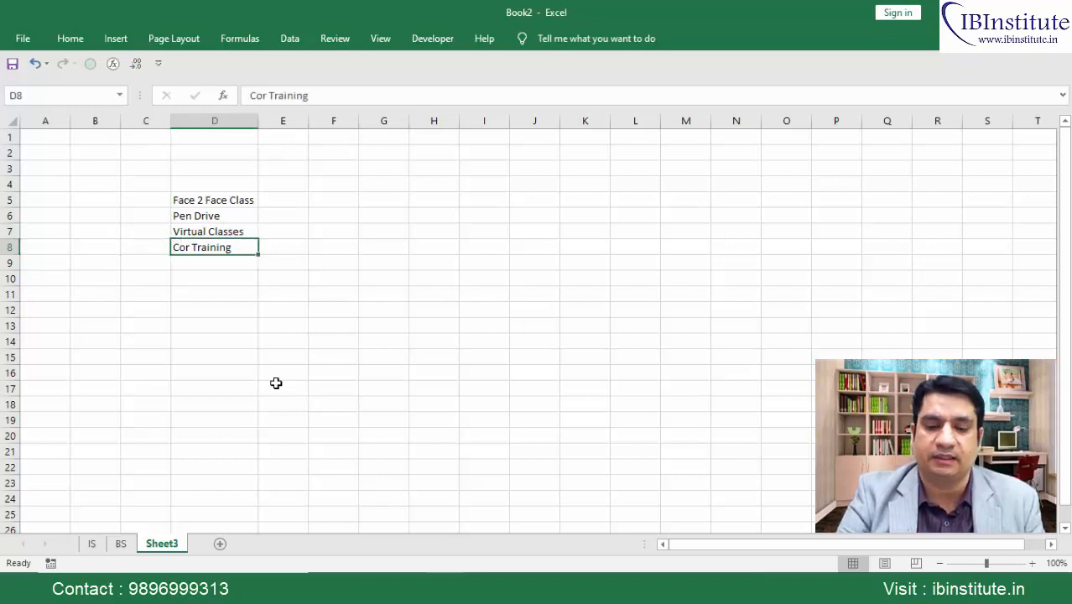
{"action": "key", "text": "shift+Up"}
{"action": "key", "text": "shift+Up"}
{"action": "key", "text": "shift+Up"}
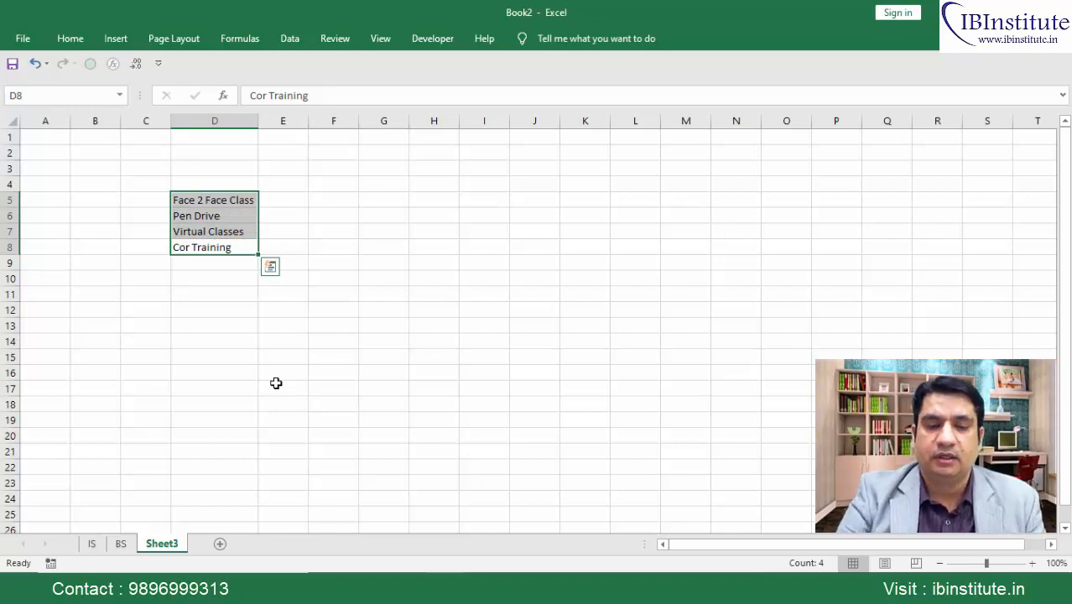
Step: Enter 100 in cell F10, two rows below the segment list
{"action": "key", "text": "Right"}
{"action": "key", "text": "Right"}
{"action": "key", "text": "Down"}
{"action": "key", "text": "Down"}
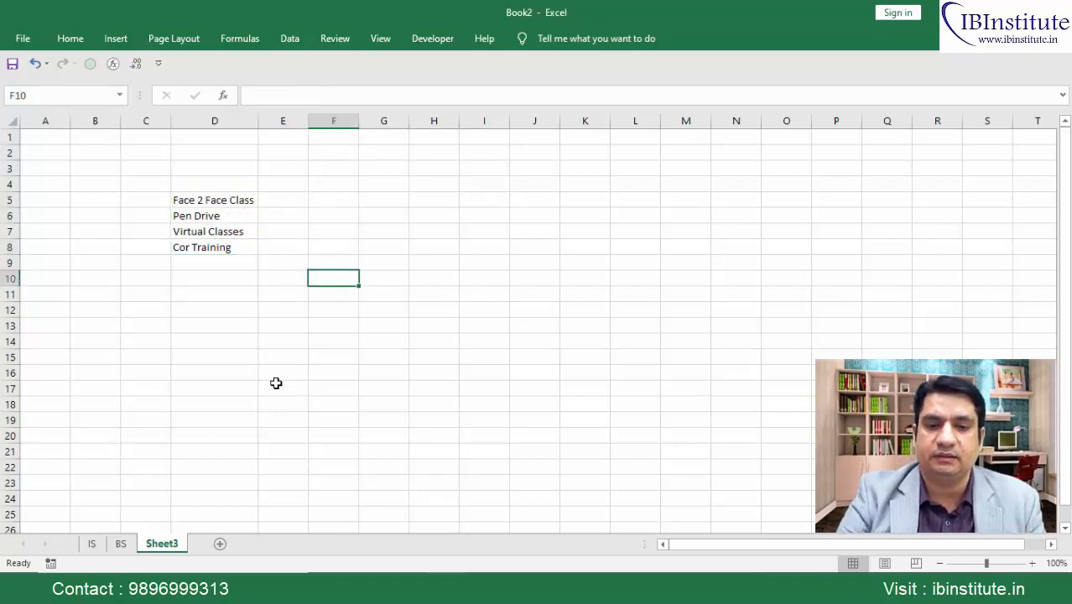
{"action": "type", "text": "100"}
{"action": "key", "text": "Return"}
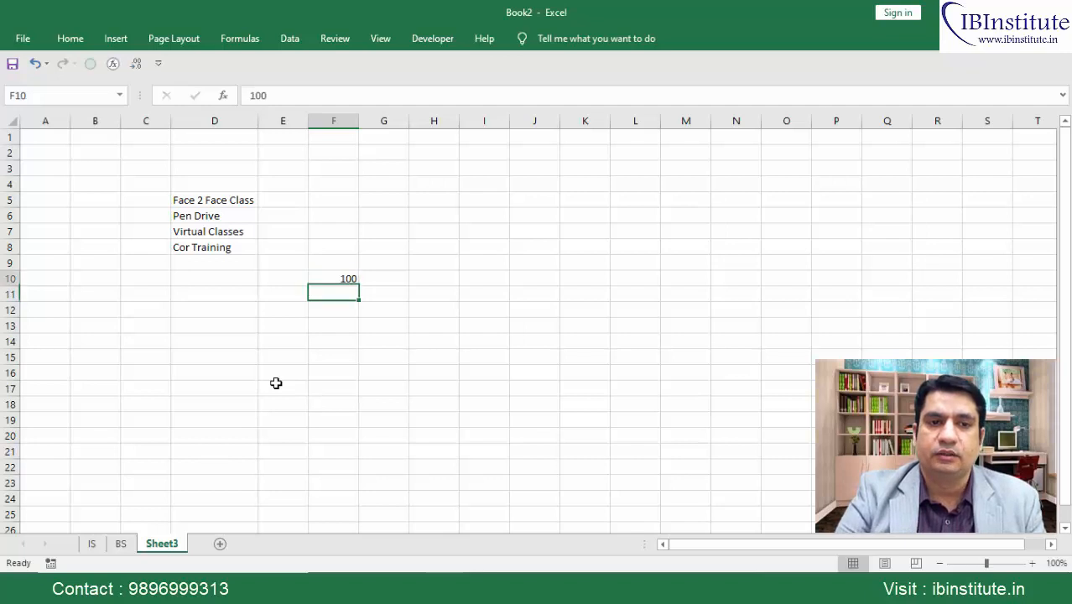
Step: Label the row of the 100 figure as Revenue in cell D10
{"action": "key", "text": "Up"}
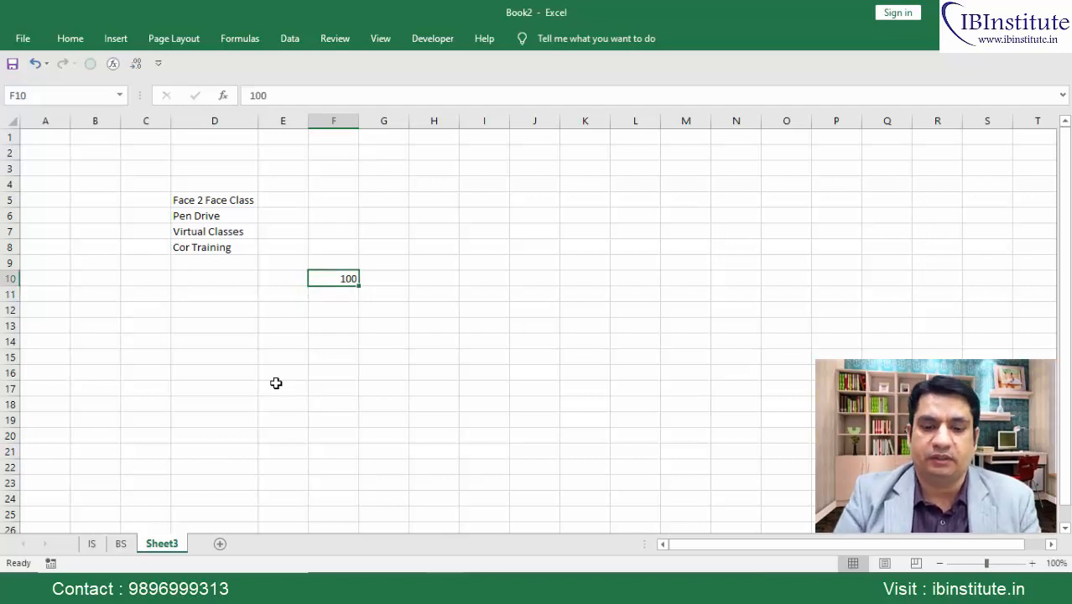
{"action": "key", "text": "Left"}
{"action": "key", "text": "Left"}
{"action": "type", "text": "Re"}
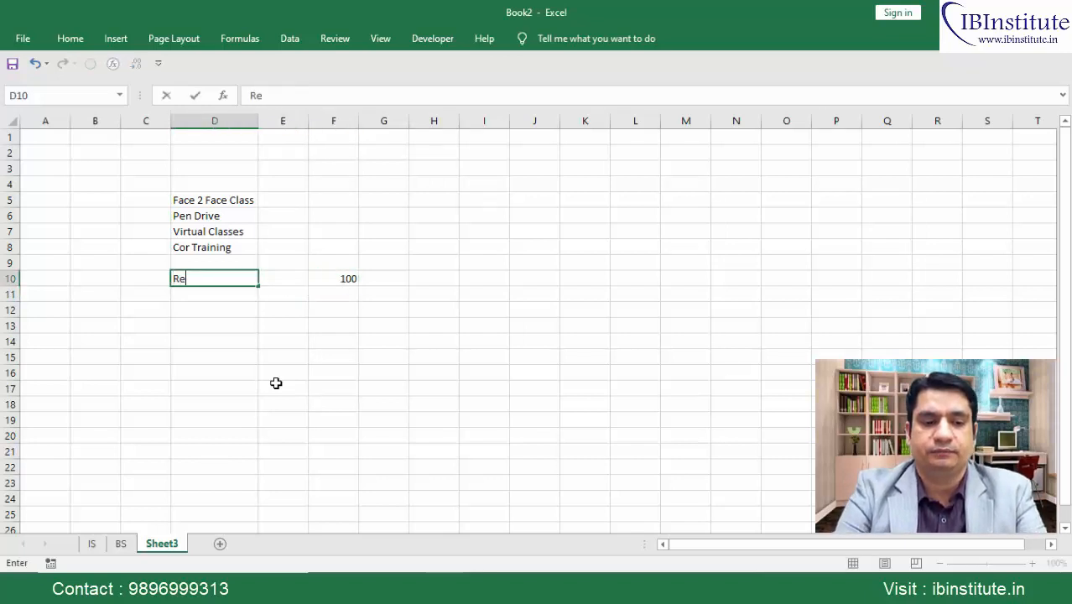
{"action": "type", "text": "venue"}
{"action": "key", "text": "Right"}
{"action": "key", "text": "Right"}
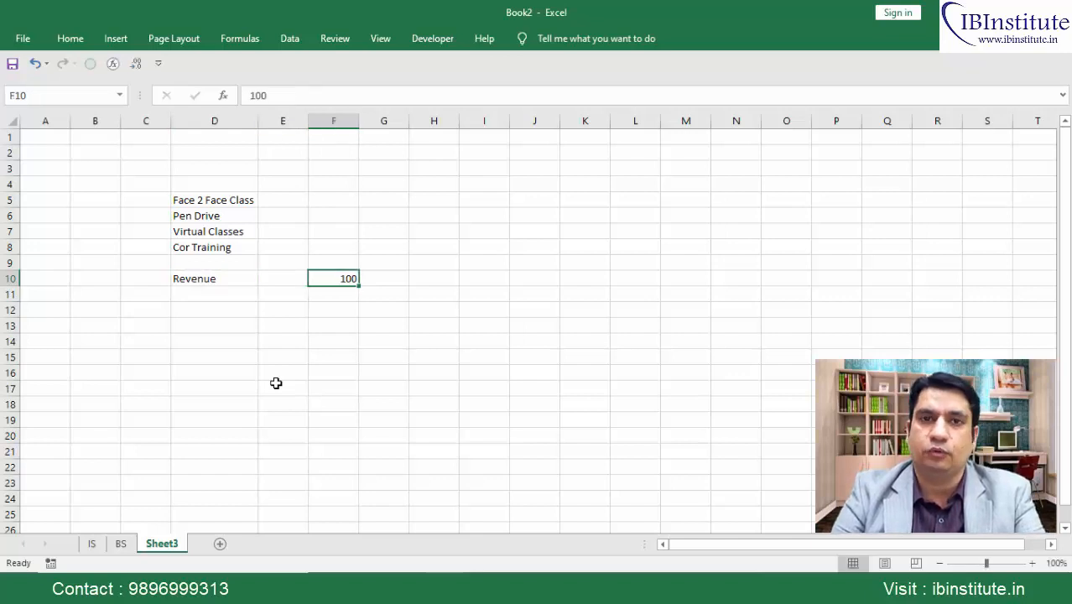
Step: Add the year headings 2019 in F3 and 2018 in E3 above the data columns
{"action": "key", "text": "Up"}
{"action": "key", "text": "Up"}
{"action": "key", "text": "Up"}
{"action": "key", "text": "Up"}
{"action": "key", "text": "Up"}
{"action": "key", "text": "Up"}
{"action": "key", "text": "Up"}
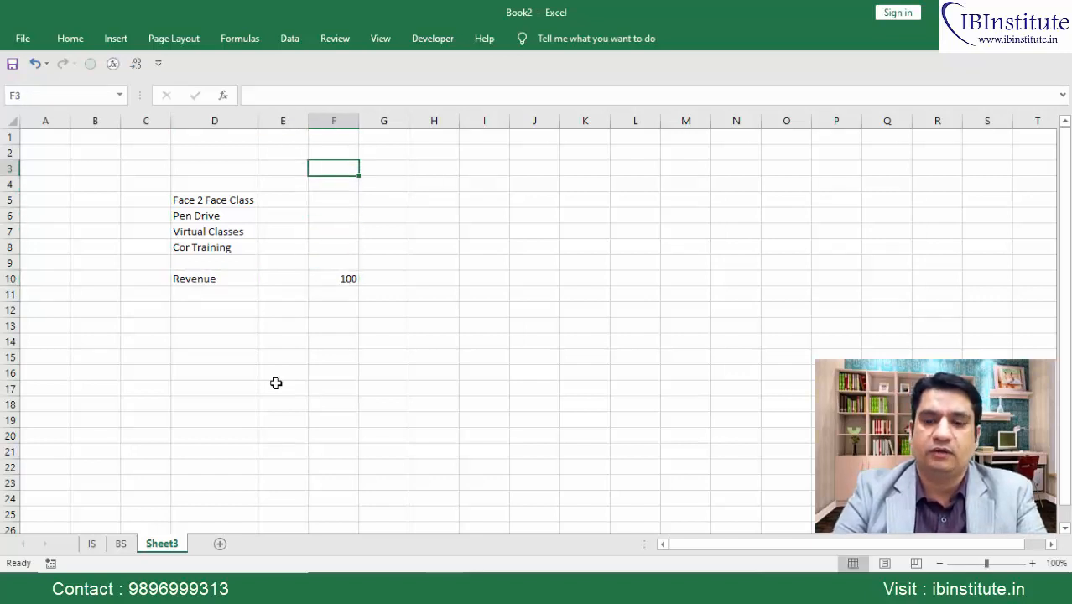
{"action": "type", "text": "2019"}
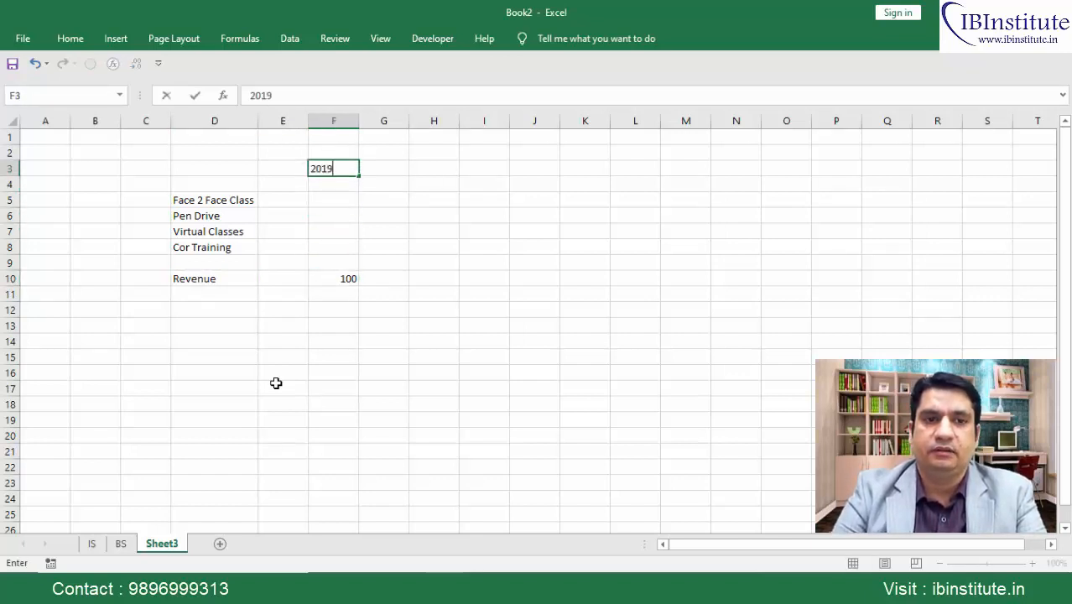
{"action": "key", "text": "Left"}
{"action": "type", "text": "2018"}
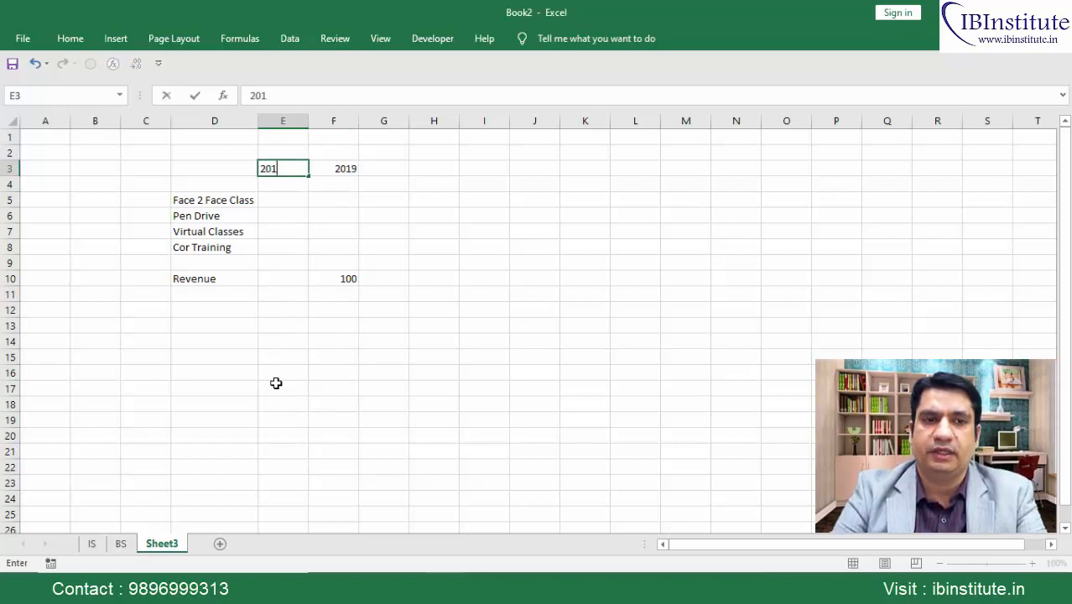
Step: Enter 90 as the 2018 revenue in cell E10
{"action": "key", "text": "Down"}
{"action": "key", "text": "Down"}
{"action": "key", "text": "Down"}
{"action": "key", "text": "Down"}
{"action": "key", "text": "Down"}
{"action": "key", "text": "Down"}
{"action": "key", "text": "Down"}
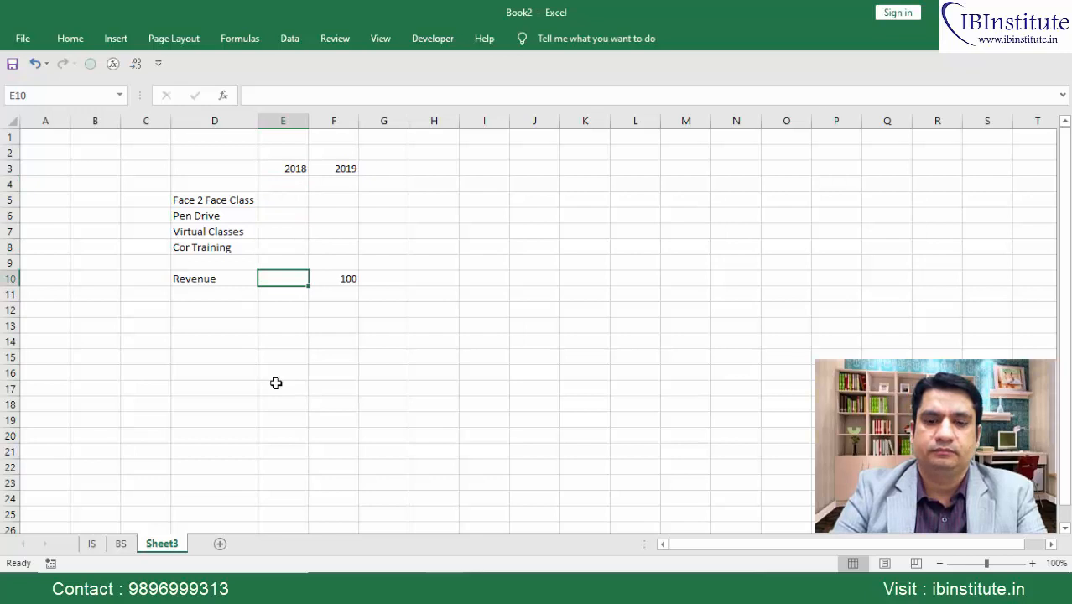
{"action": "type", "text": "90"}
{"action": "key", "text": "Return"}
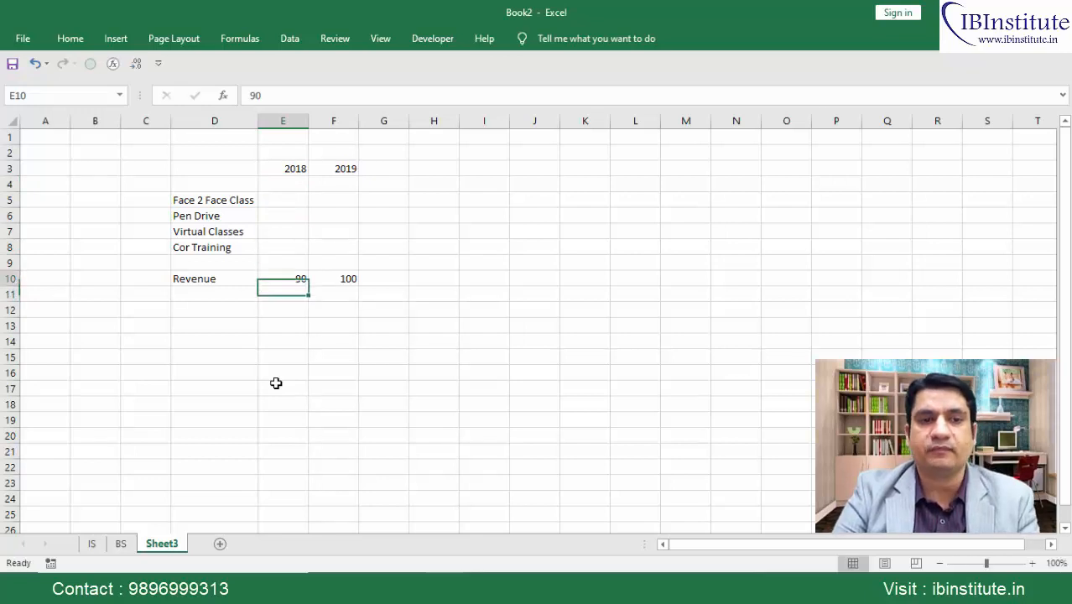
Step: Examine the Revenue row and the segment names in D5:D8 that it summarises
{"action": "key", "text": "Up"}
{"action": "key", "text": "shift+space"}
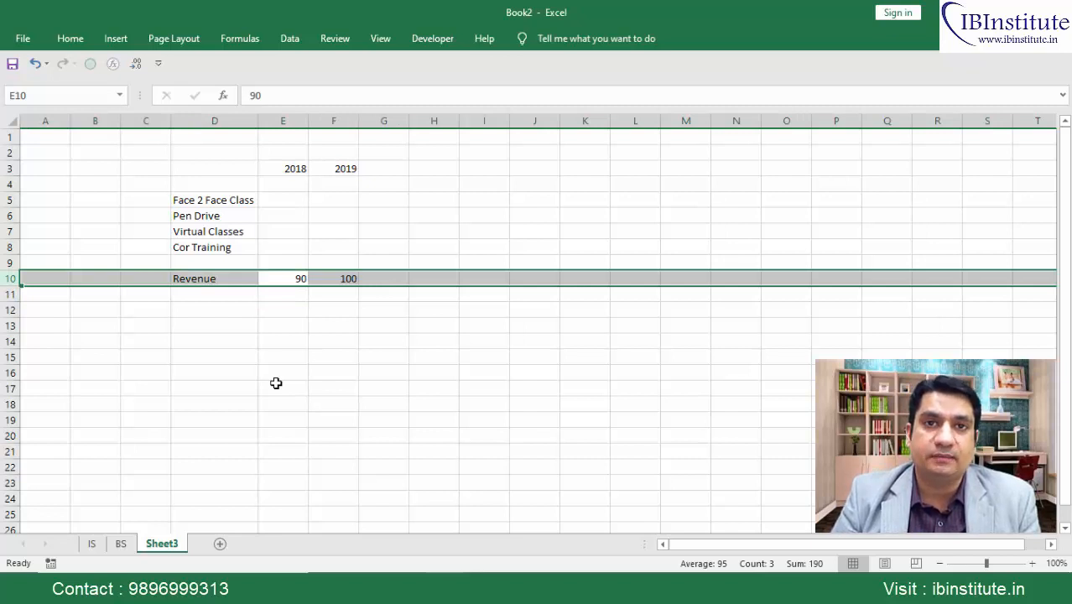
{"action": "key", "text": "Left"}
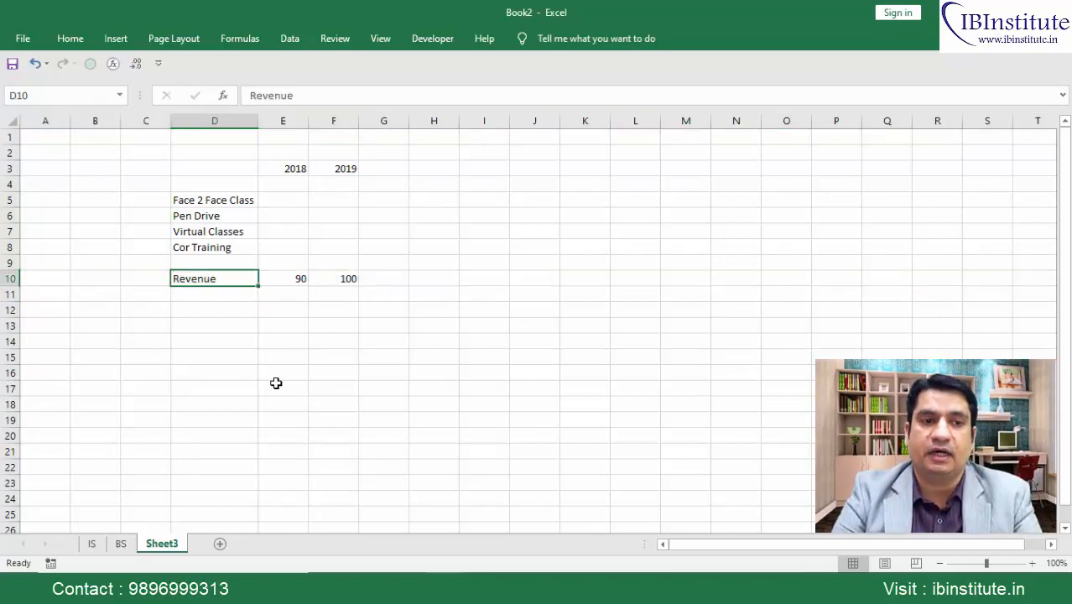
{"action": "key", "text": "ctrl+Up"}
{"action": "key", "text": "ctrl+Up"}
{"action": "key", "text": "ctrl+shift+Down"}
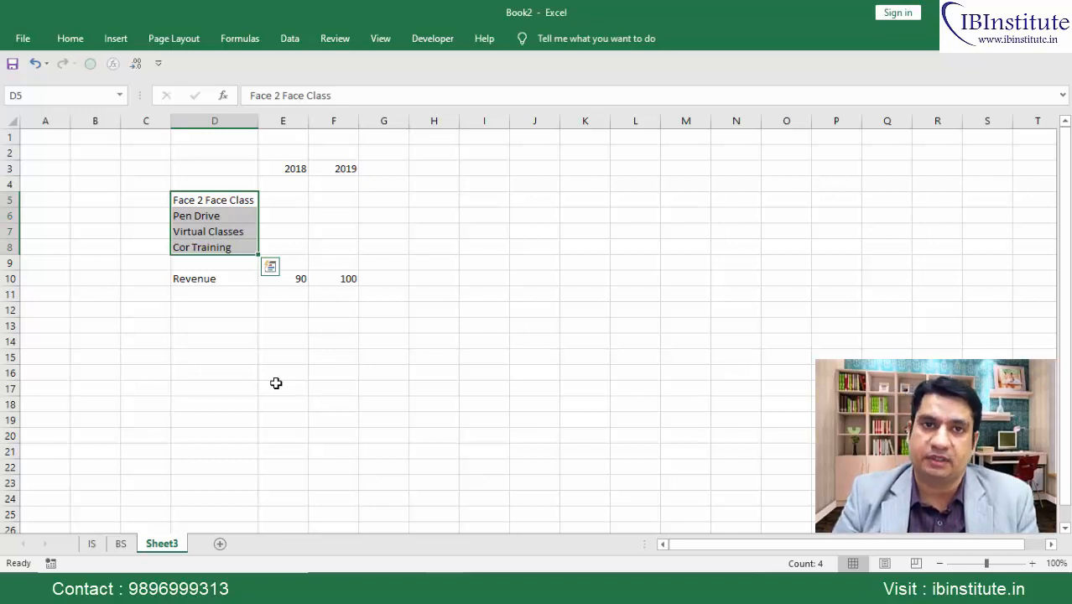
{"action": "key", "text": "Down"}
{"action": "key", "text": "Down"}
{"action": "key", "text": "Down"}
{"action": "key", "text": "Down"}
{"action": "key", "text": "Down"}
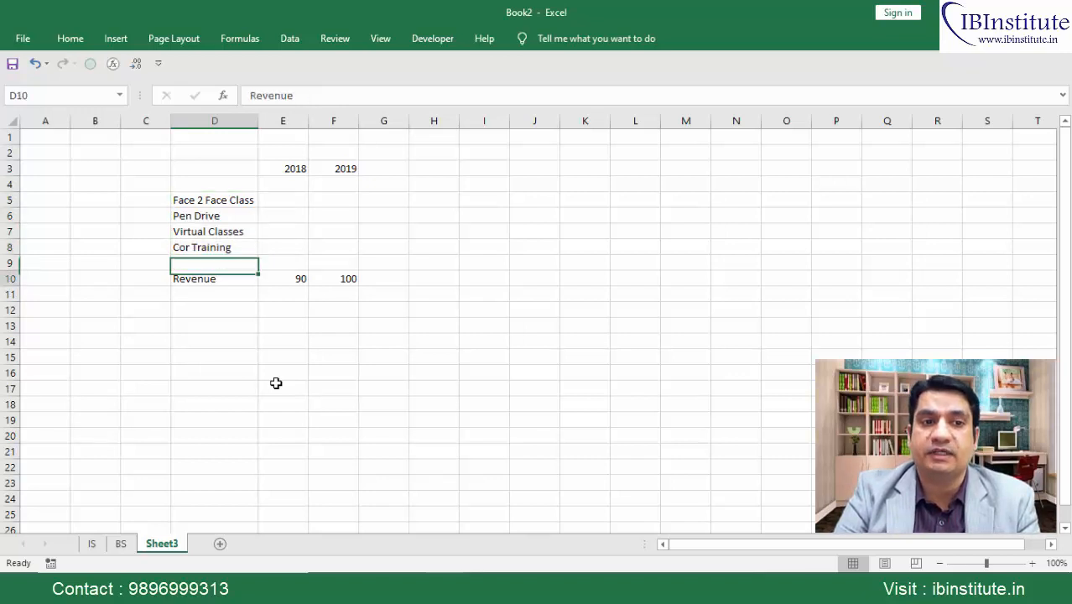
Step: Examine the 2018 and 2019 revenue figures in E10:F10 and the empty cell following them
{"action": "key", "text": "Right"}
{"action": "key", "text": "Right"}
{"action": "key", "text": "Left"}
{"action": "key", "text": "Left"}
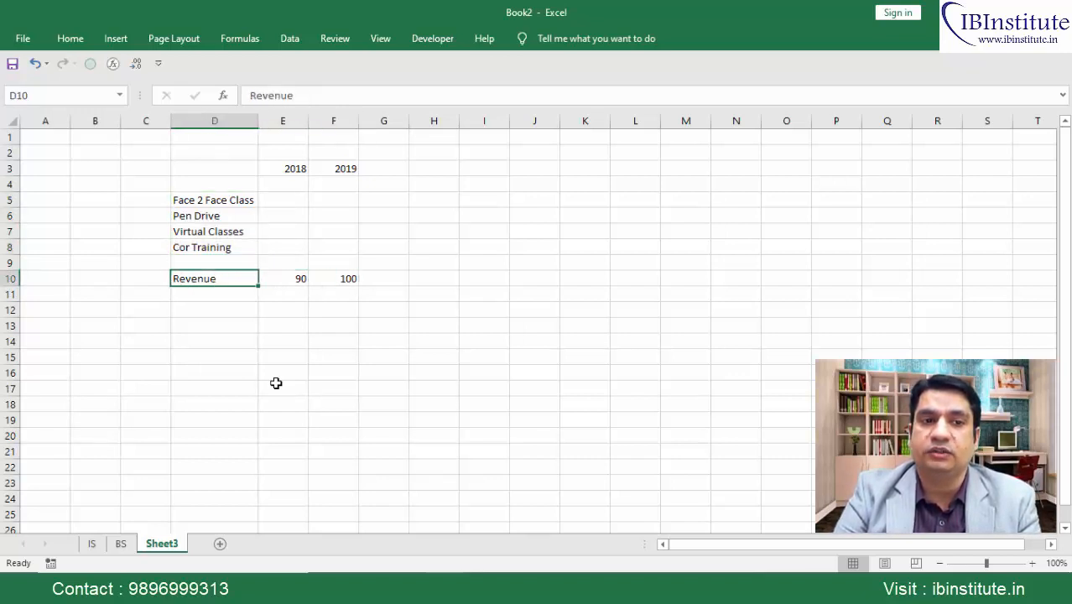
{"action": "key", "text": "Right"}
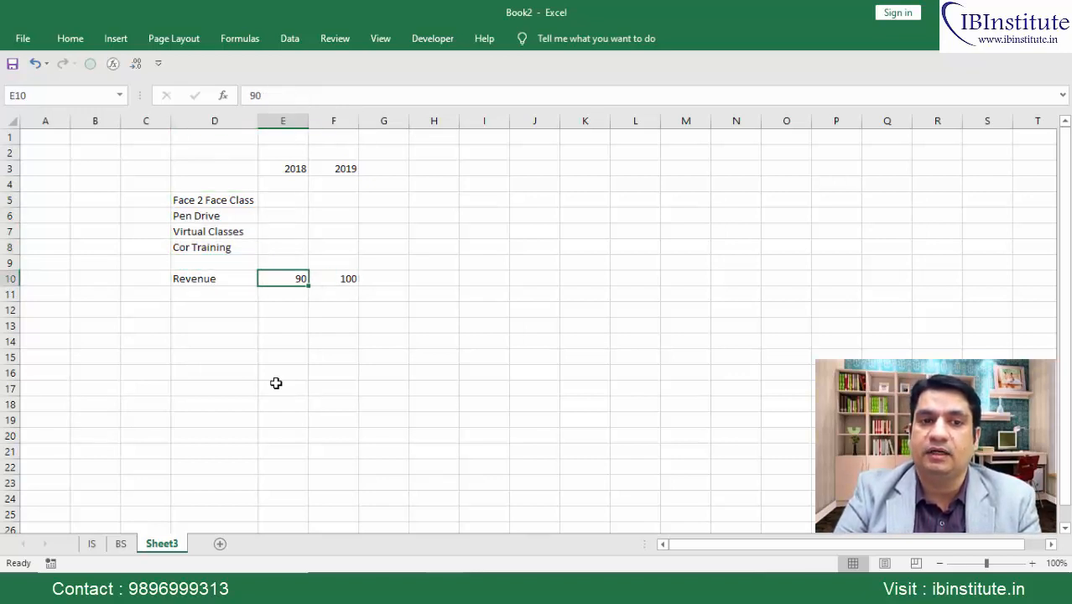
{"action": "key", "text": "shift+Right"}
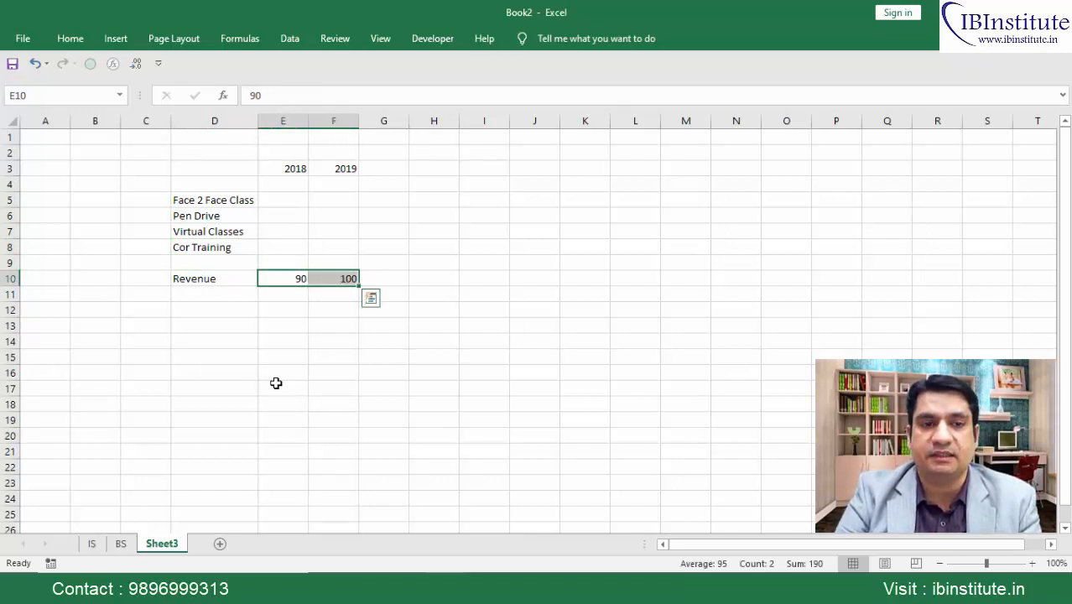
{"action": "key", "text": "Left"}
{"action": "key", "text": "Right"}
{"action": "key", "text": "Right"}
{"action": "key", "text": "Right"}
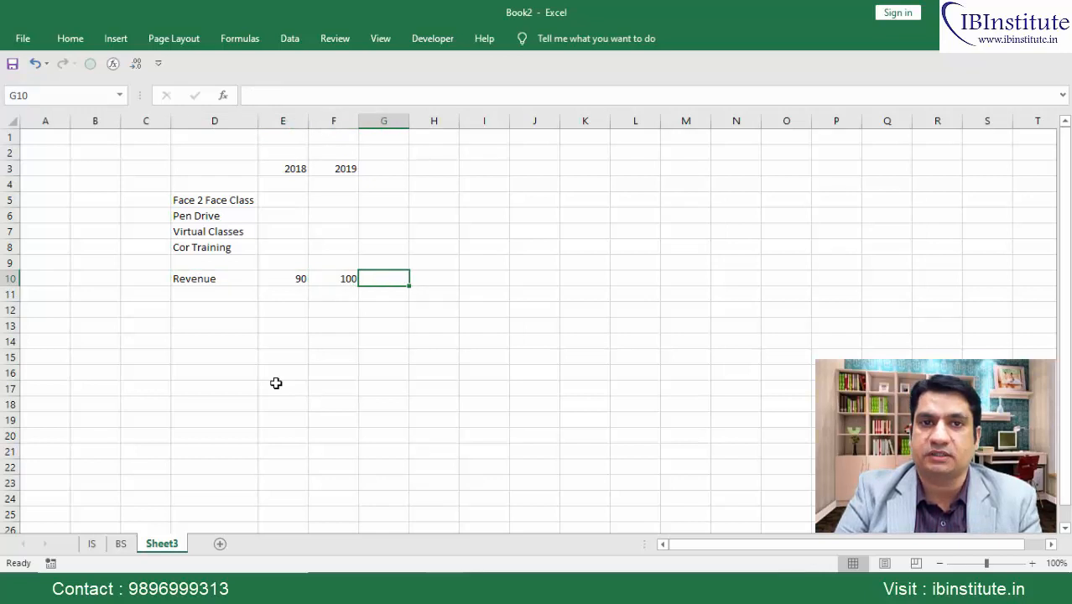
{"action": "key", "text": "Left"}
{"action": "key", "text": "Left"}
{"action": "key", "text": "shift+Right"}
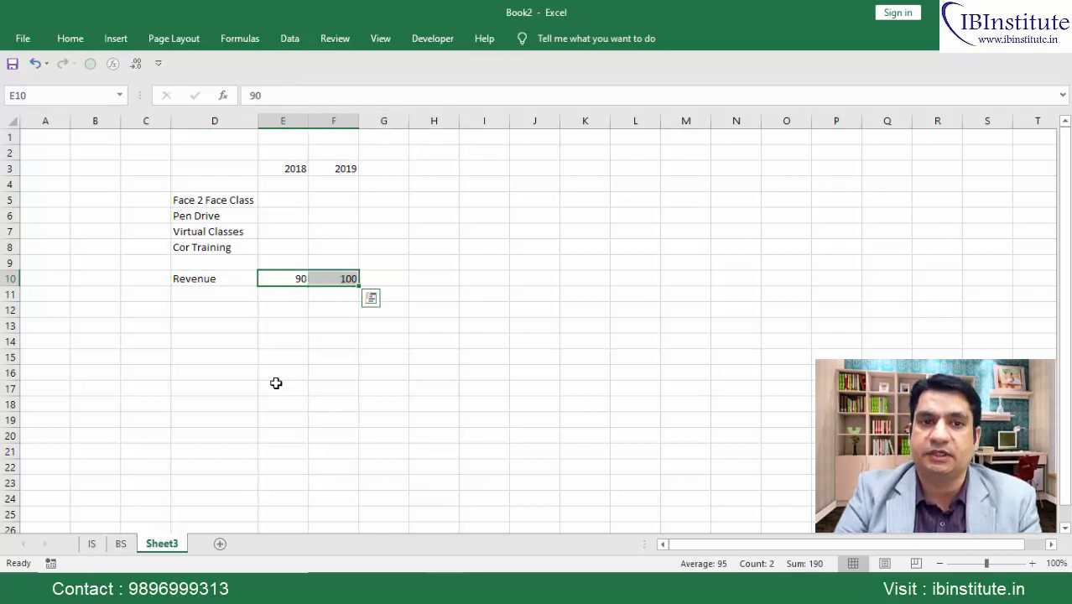
Step: Extend the Revenue row with 110, 115, 120 and 120 in cells G10 to J10
{"action": "key", "text": "Right"}
{"action": "key", "text": "Right"}
{"action": "type", "text": "110"}
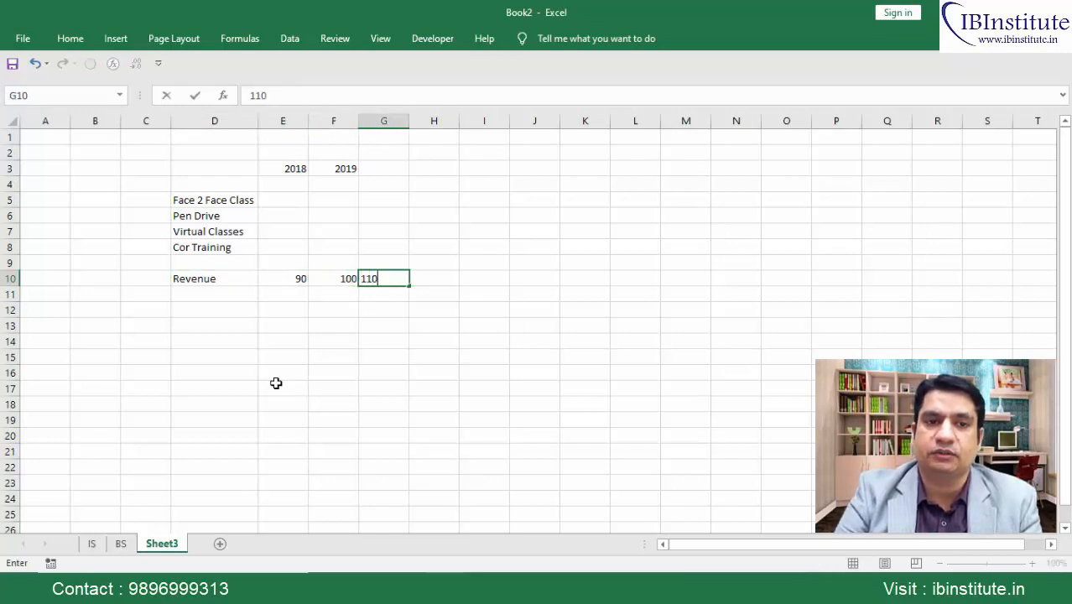
{"action": "key", "text": "Right"}
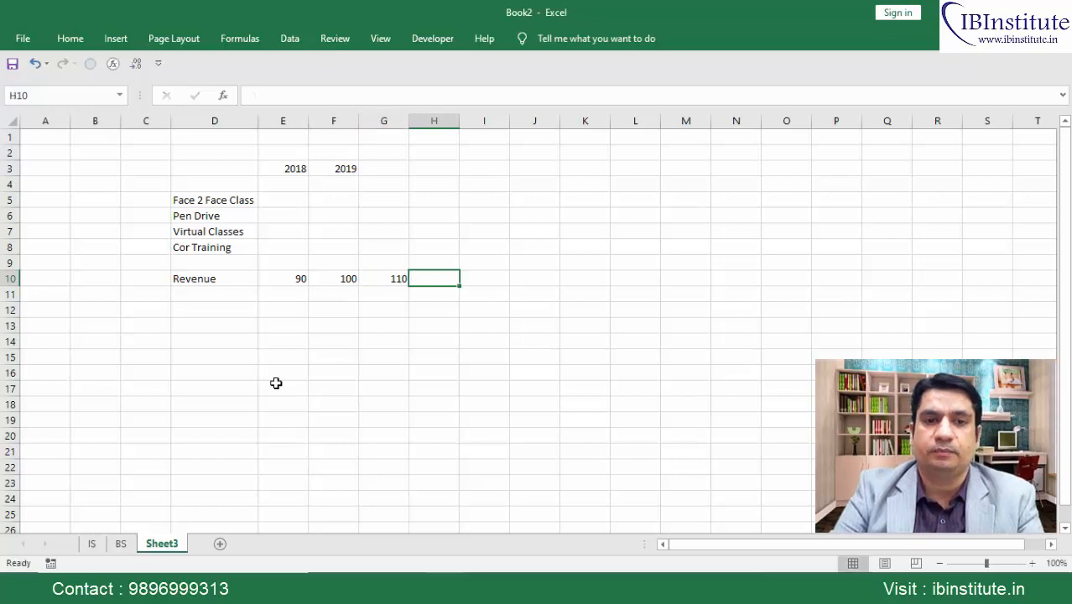
{"action": "type", "text": "15"}
{"action": "key", "text": "Right"}
{"action": "key", "text": "Left"}
{"action": "type", "text": "115"}
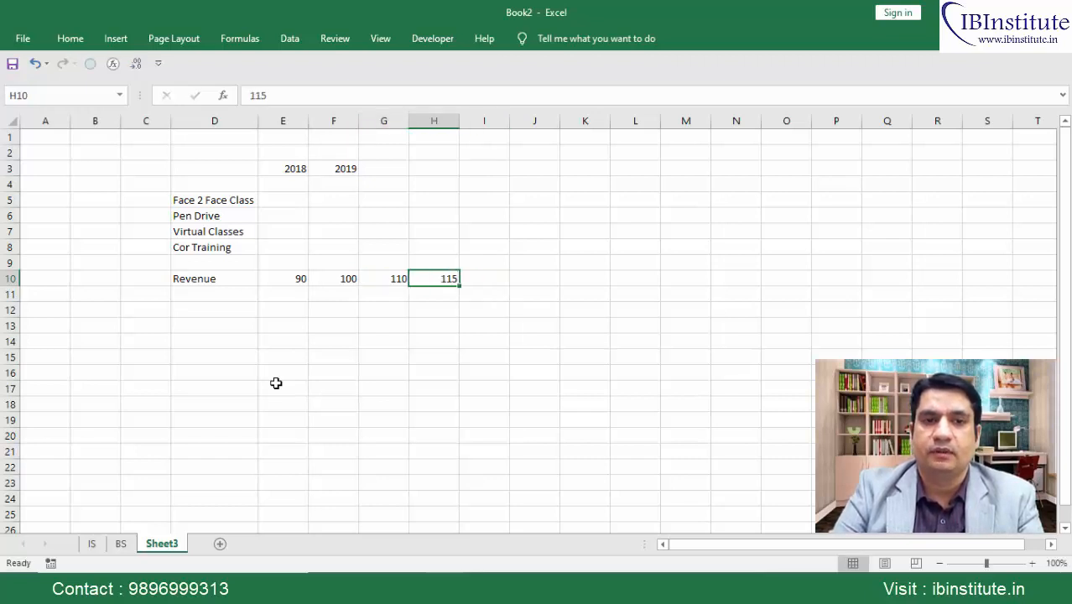
{"action": "key", "text": "Right"}
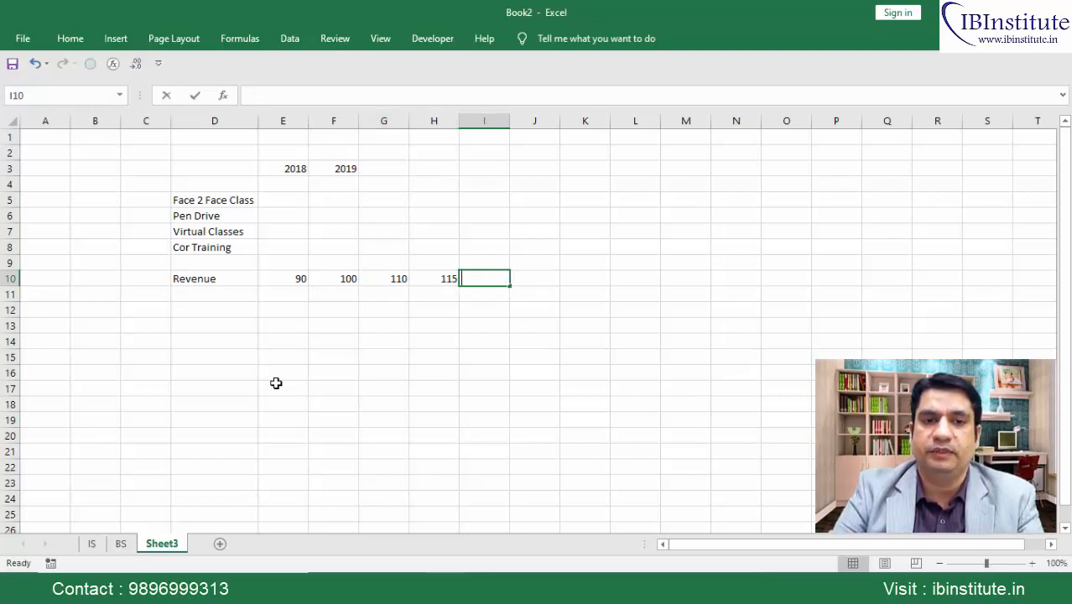
{"action": "type", "text": "120"}
{"action": "key", "text": "Right"}
{"action": "type", "text": "120"}
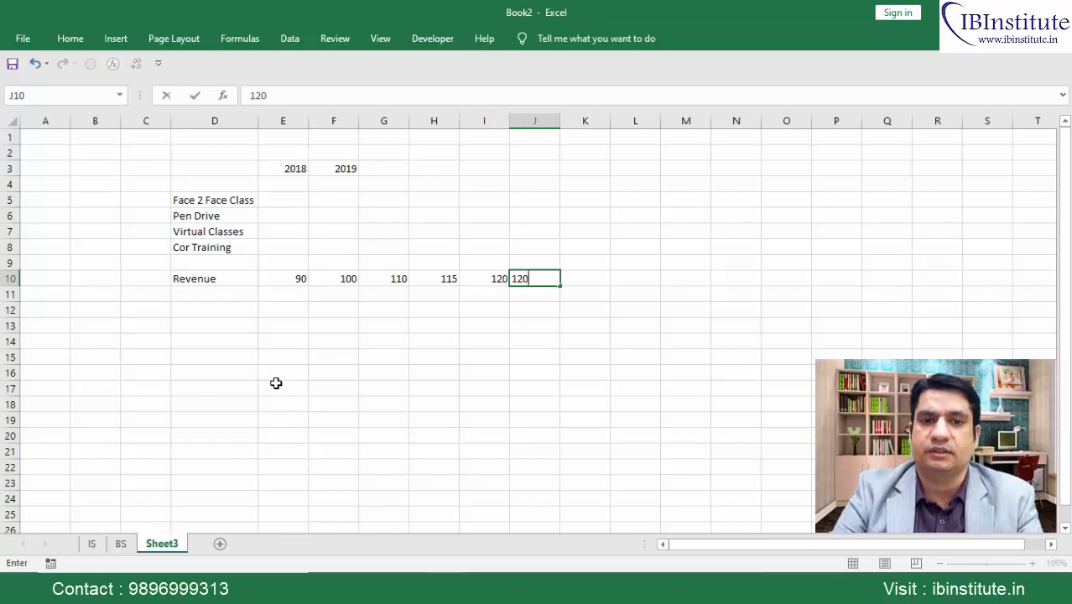
Step: Compare the added revenue figures in G10:J10 with the 2018 and 2019 figures in E10:F10
{"action": "key", "text": "Left"}
{"action": "key", "text": "Left"}
{"action": "key", "text": "Left"}
{"action": "key", "text": "shift+Right"}
{"action": "key", "text": "shift+Right"}
{"action": "key", "text": "shift+Right"}
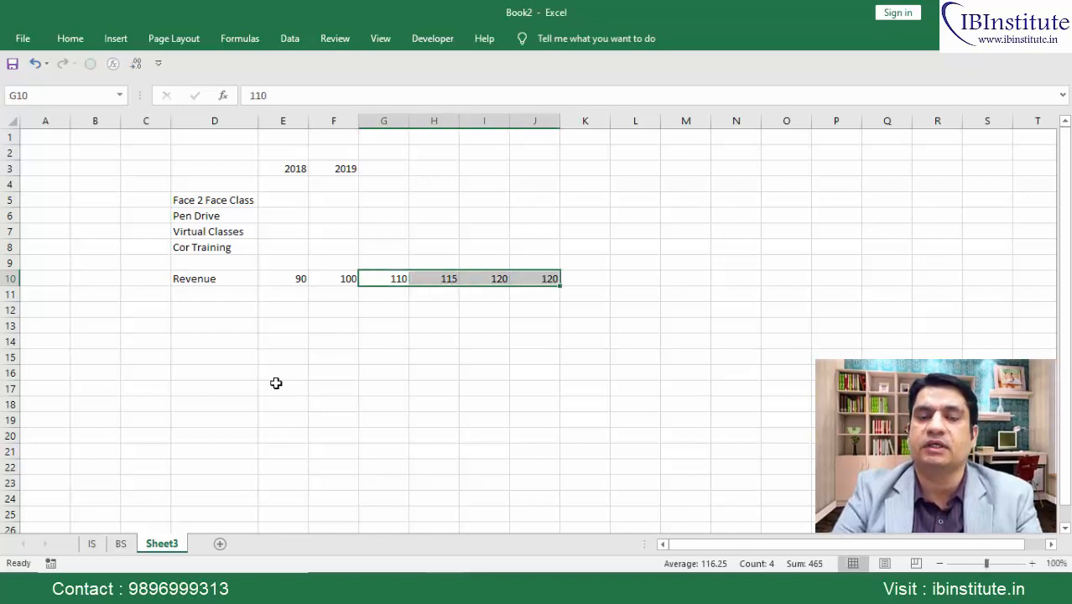
{"action": "key", "text": "shift+Left"}
{"action": "key", "text": "Left"}
{"action": "key", "text": "Left"}
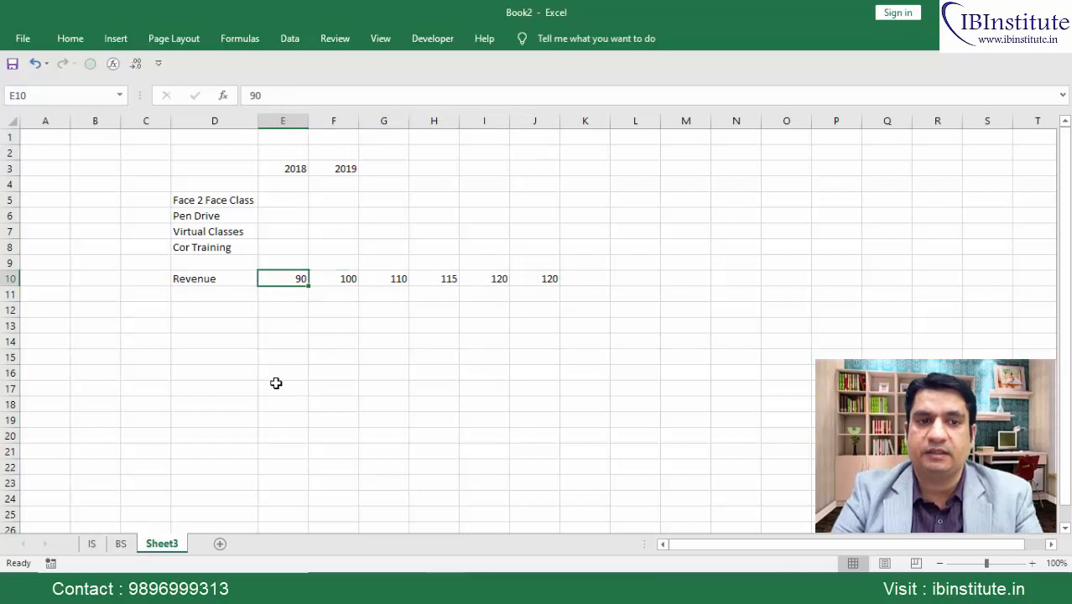
{"action": "key", "text": "shift+Right"}
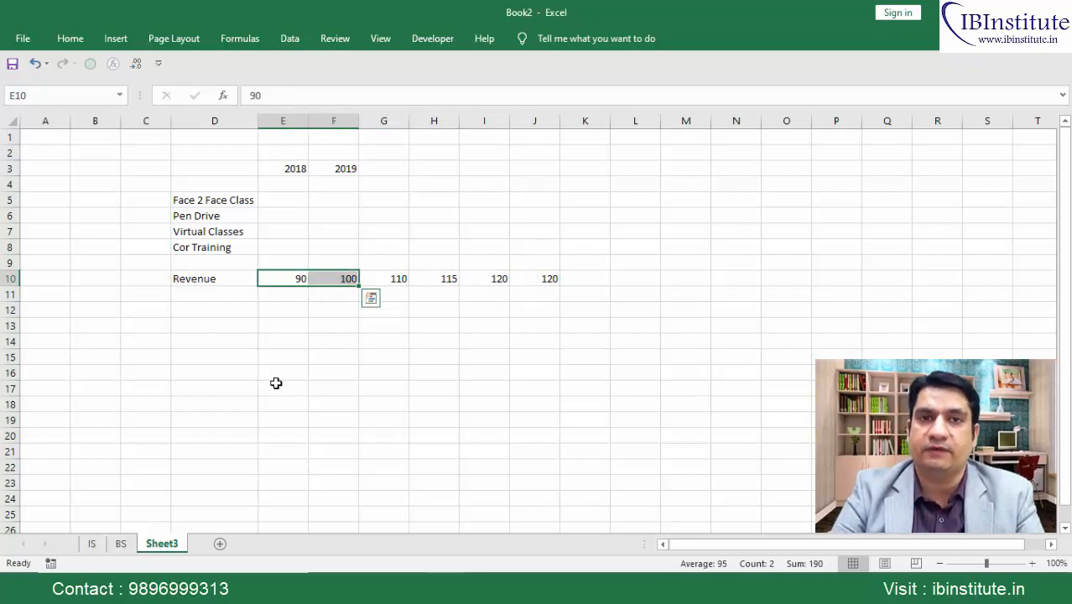
Step: Enter the 2019 segment revenues: 40 for Face 2 Face Class in F5 and 50 for Cor Training in F8
{"action": "key", "text": "Up"}
{"action": "key", "text": "Up"}
{"action": "key", "text": "Up"}
{"action": "key", "text": "Up"}
{"action": "key", "text": "Up"}
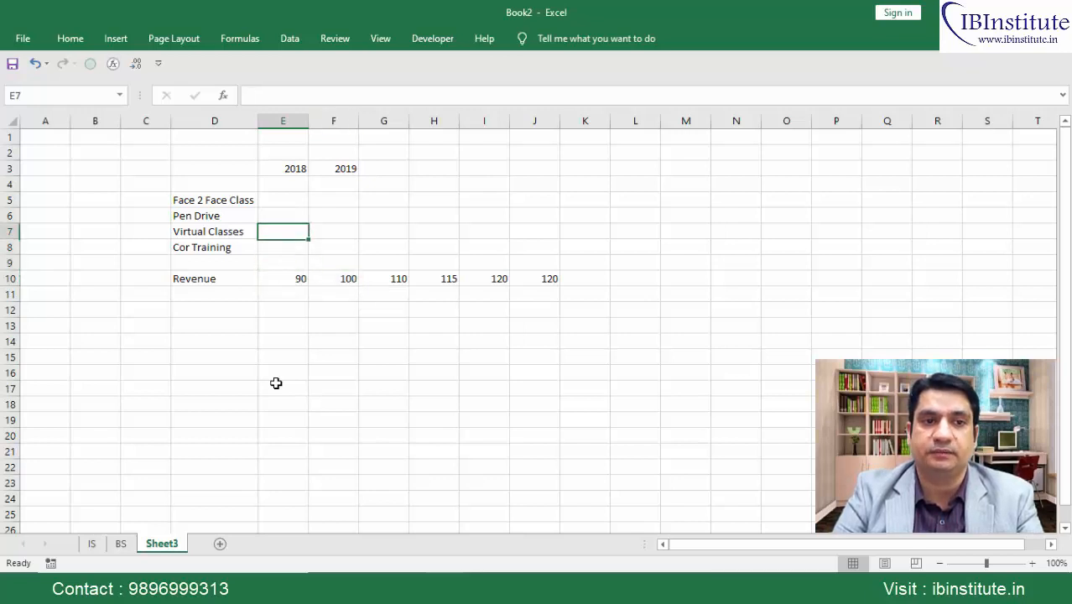
{"action": "key", "text": "Right"}
{"action": "key", "text": "Left"}
{"action": "key", "text": "Right"}
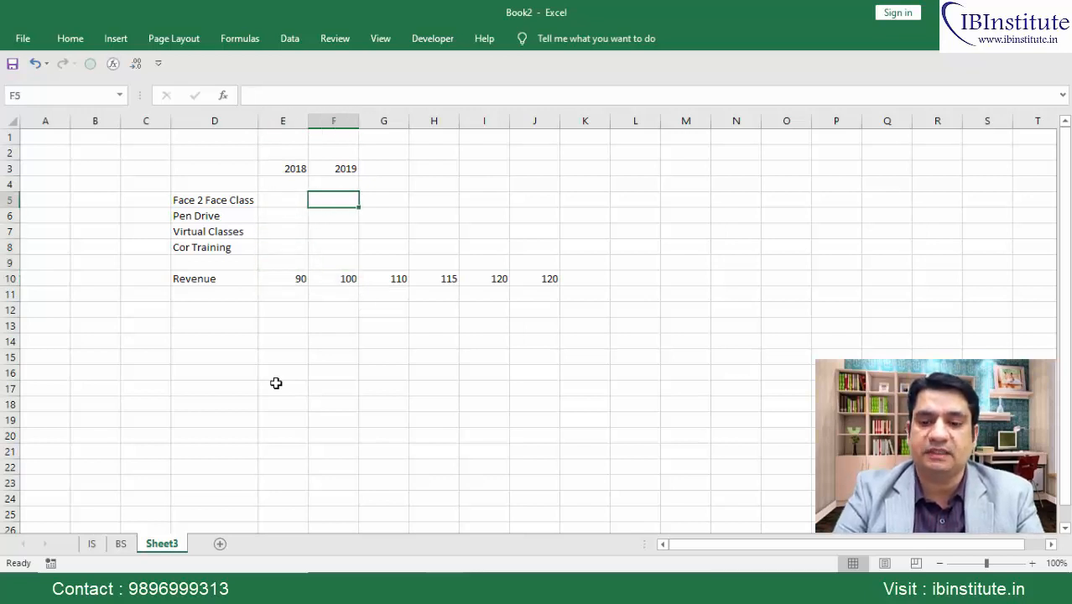
{"action": "type", "text": "40"}
{"action": "key", "text": "Return"}
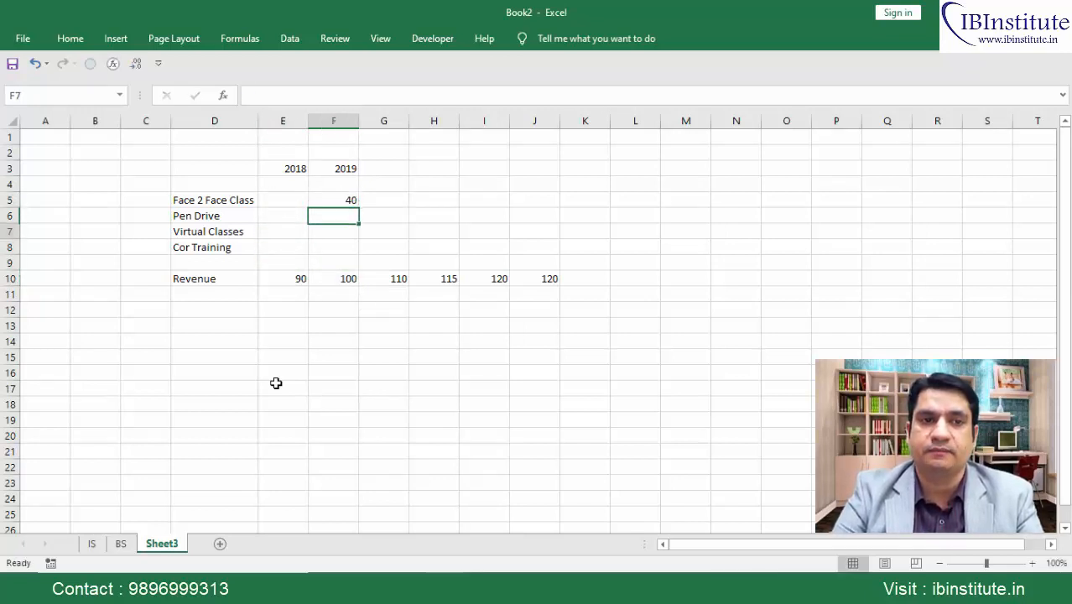
{"action": "key", "text": "Down"}
{"action": "key", "text": "Down"}
{"action": "type", "text": "50"}
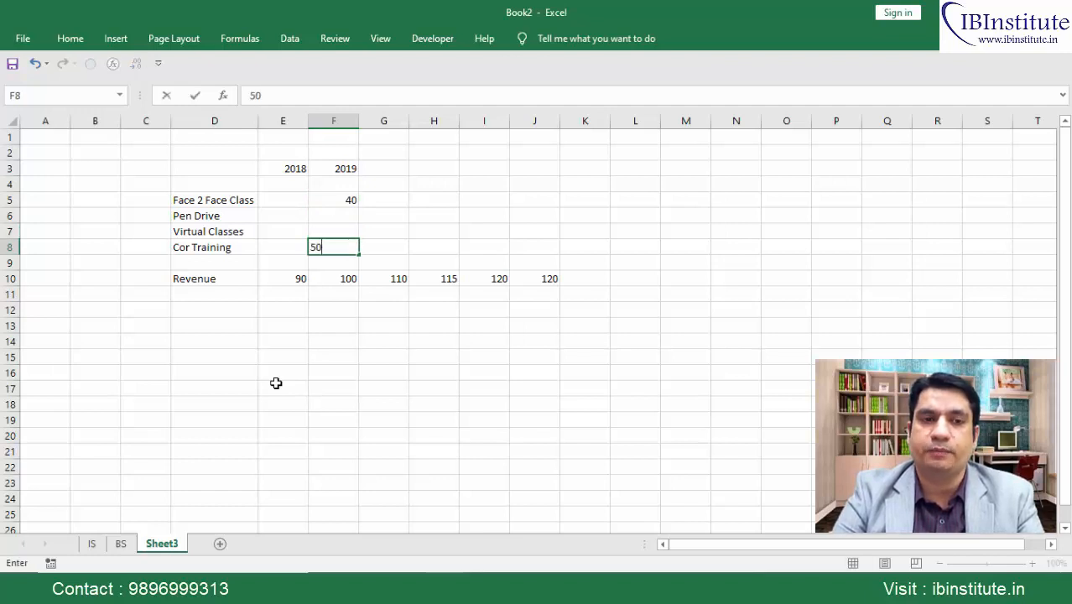
{"action": "key", "text": "ctrl+Return"}
Step: Merge F6:F7 and enter 10 as the combined 2019 revenue for Pen Drive and Virtual Classes
{"action": "key", "text": "Up"}
{"action": "key", "text": "Up"}
{"action": "key", "text": "shift+Down"}
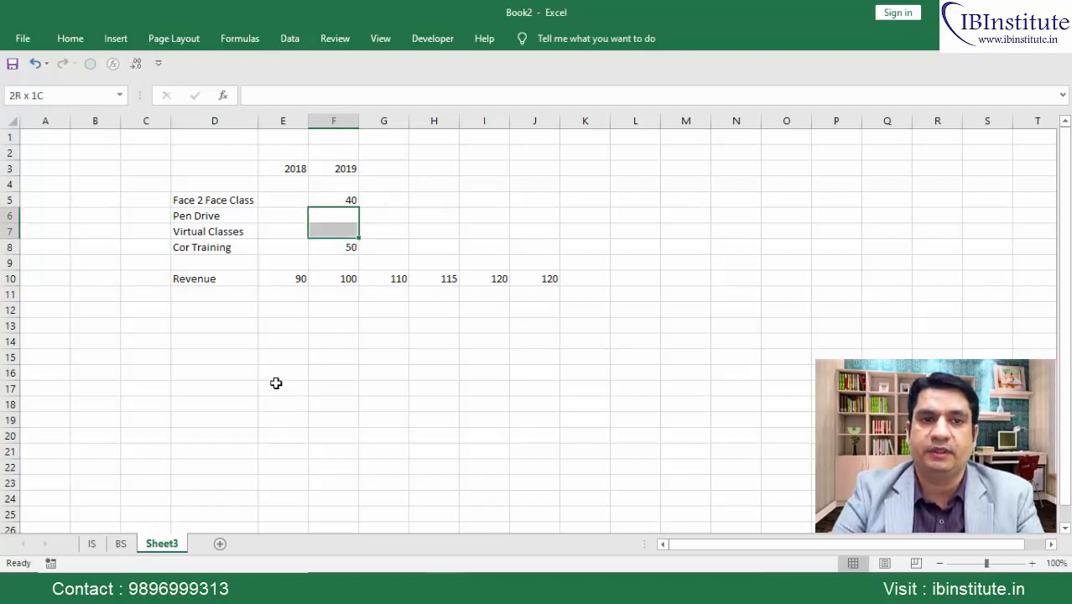
{"action": "key", "text": "shift+Up"}
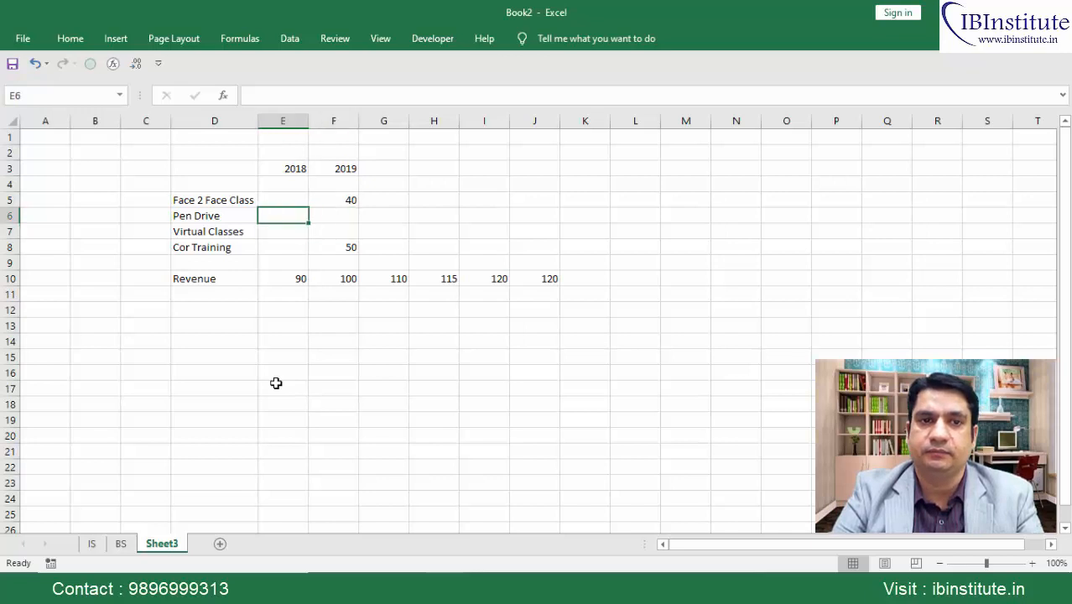
{"action": "key", "text": "shift+Down"}
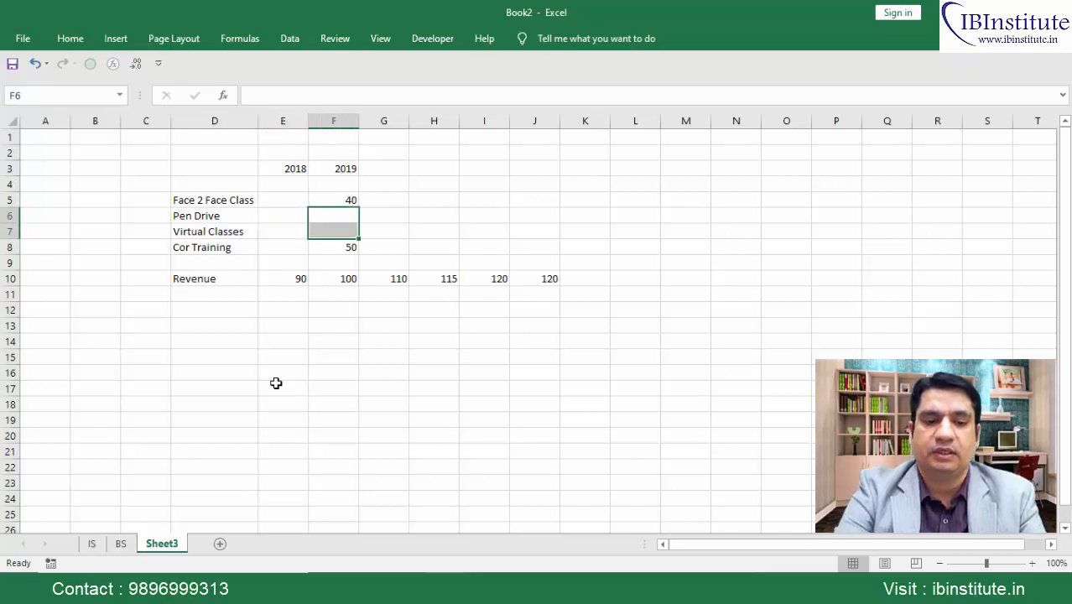
{"action": "key", "text": "alt+h"}
{"action": "type", "text": "mc"}
{"action": "type", "text": "10"}
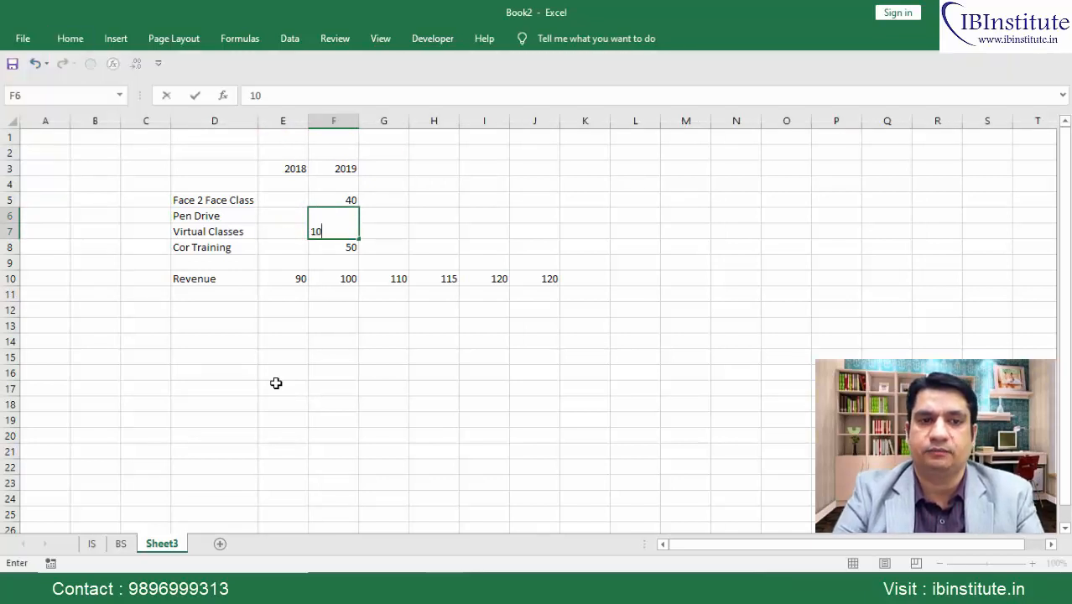
{"action": "key", "text": "Return"}
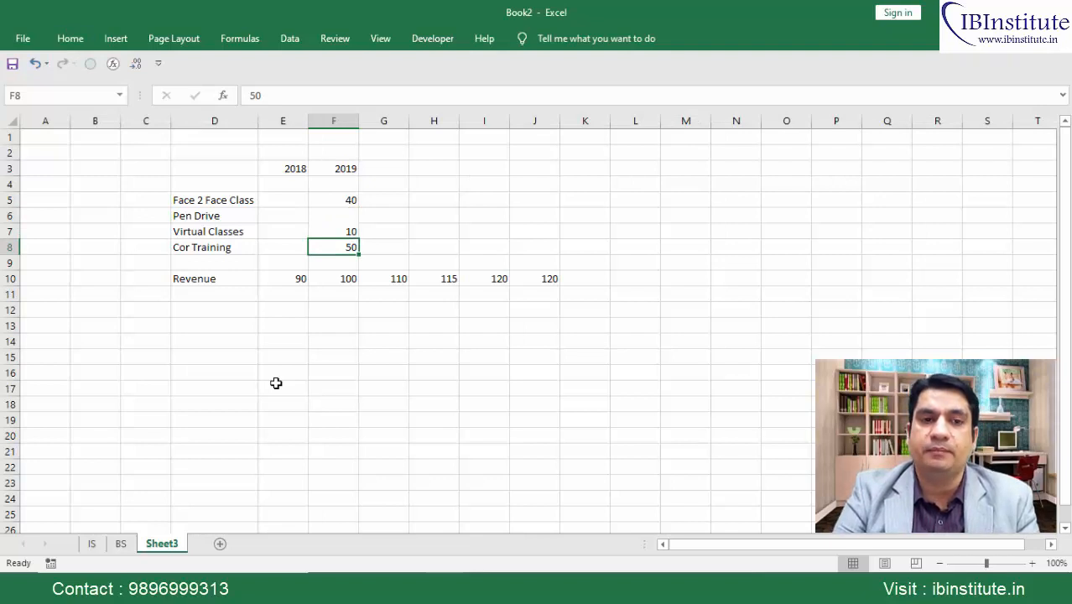
Step: Examine the 2019 segment figures in F5:F8 and the empty columns following them
{"action": "key", "text": "Up"}
{"action": "key", "text": "Up"}
{"action": "key", "text": "shift+Down"}
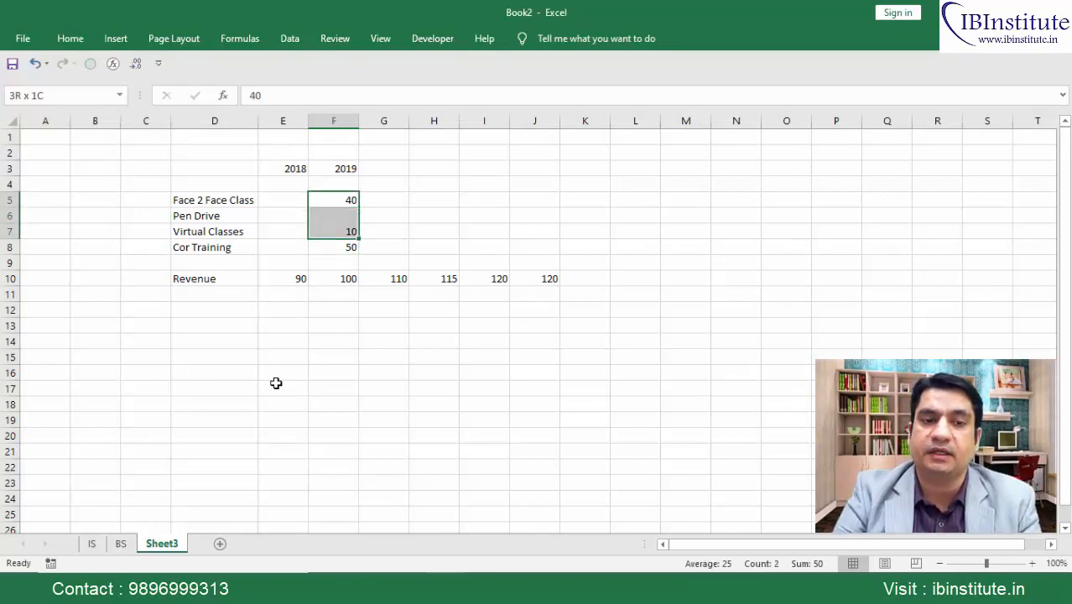
{"action": "key", "text": "shift+Down"}
{"action": "key", "text": "shift+Right"}
{"action": "key", "text": "shift+Right"}
{"action": "key", "text": "shift+Right"}
Step: Enter the 2018 segment revenues: 30 for Face 2 Face Class in E5 and 40 for Cor Training in E8
{"action": "key", "text": "Left"}
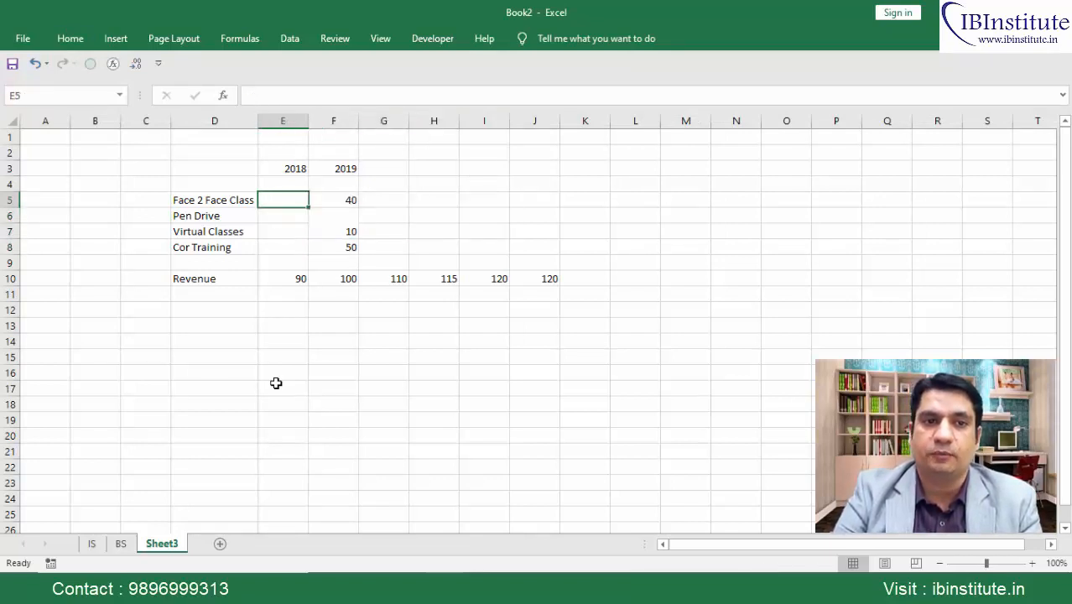
{"action": "type", "text": "30"}
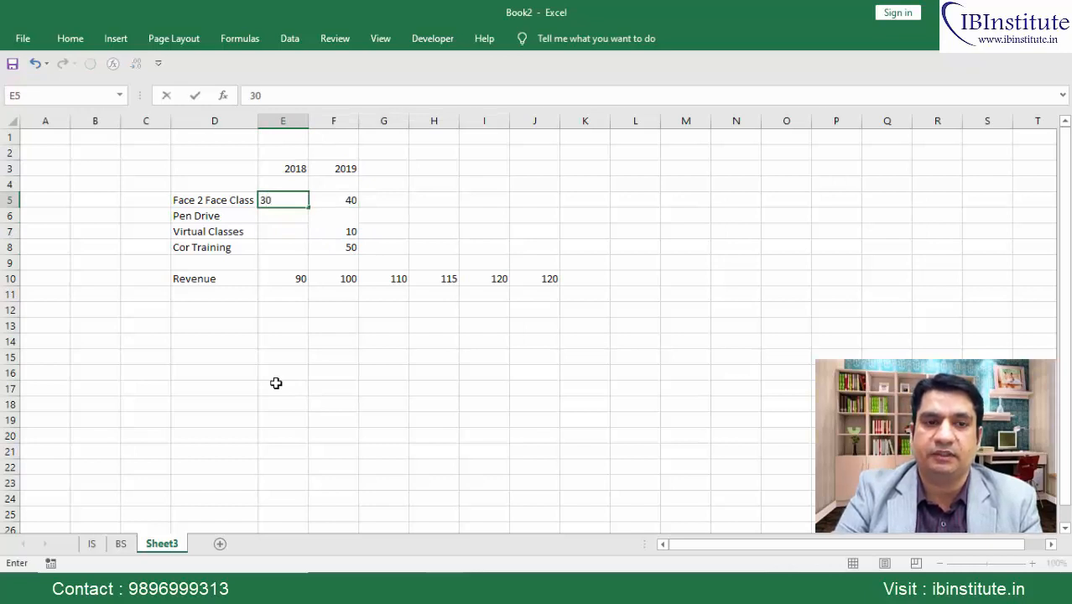
{"action": "key", "text": "Return"}
{"action": "key", "text": "Down"}
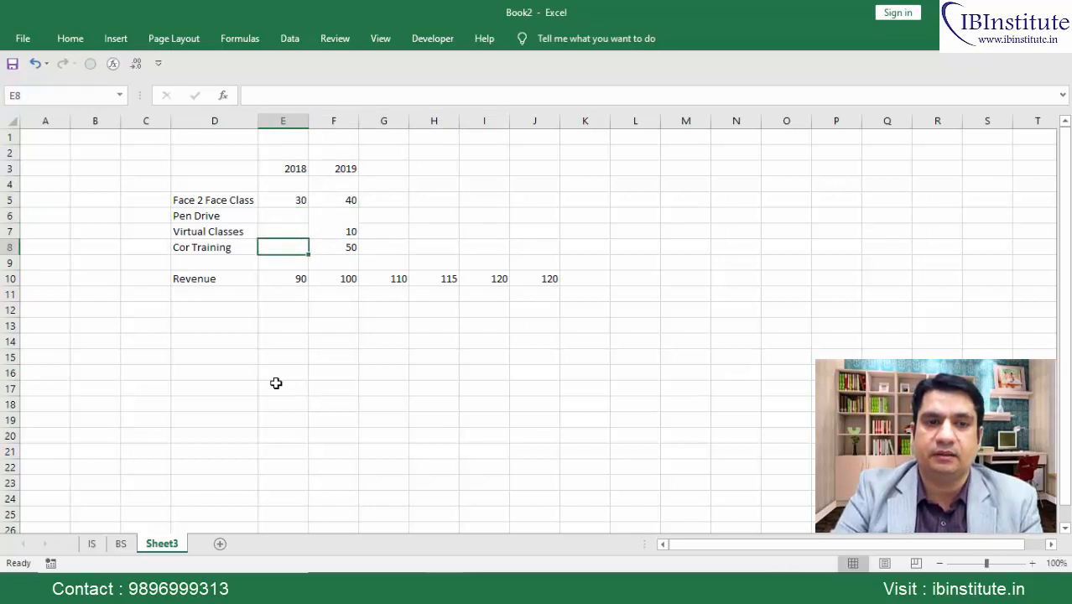
{"action": "type", "text": "40"}
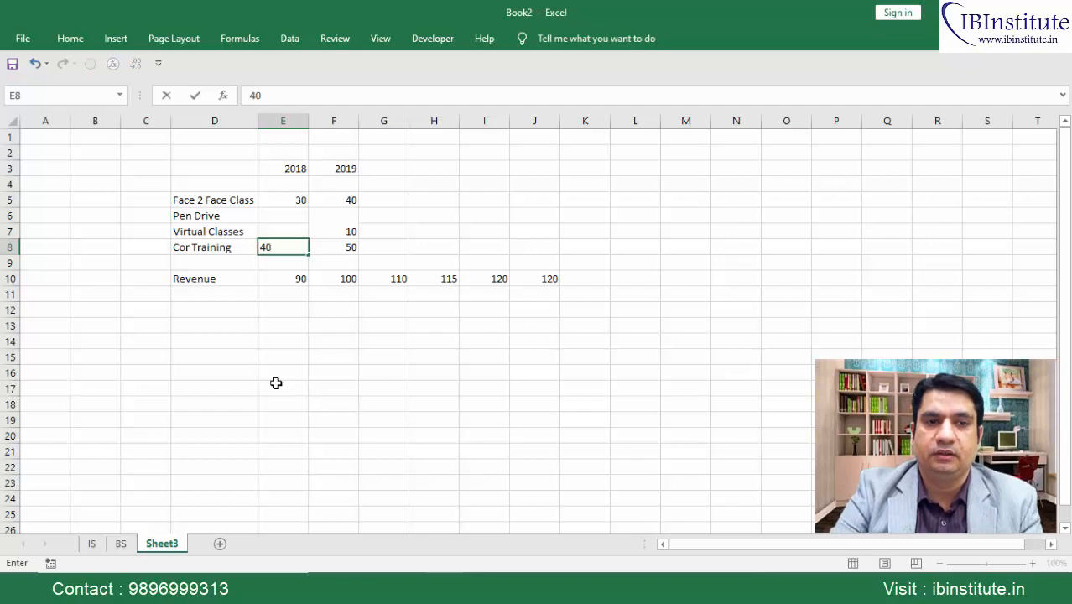
{"action": "key", "text": "ctrl+Return"}
Step: Merge E6:E7 and enter 20 as the combined 2018 revenue for Pen Drive and Virtual Classes
{"action": "key", "text": "Up"}
{"action": "key", "text": "shift+Up"}
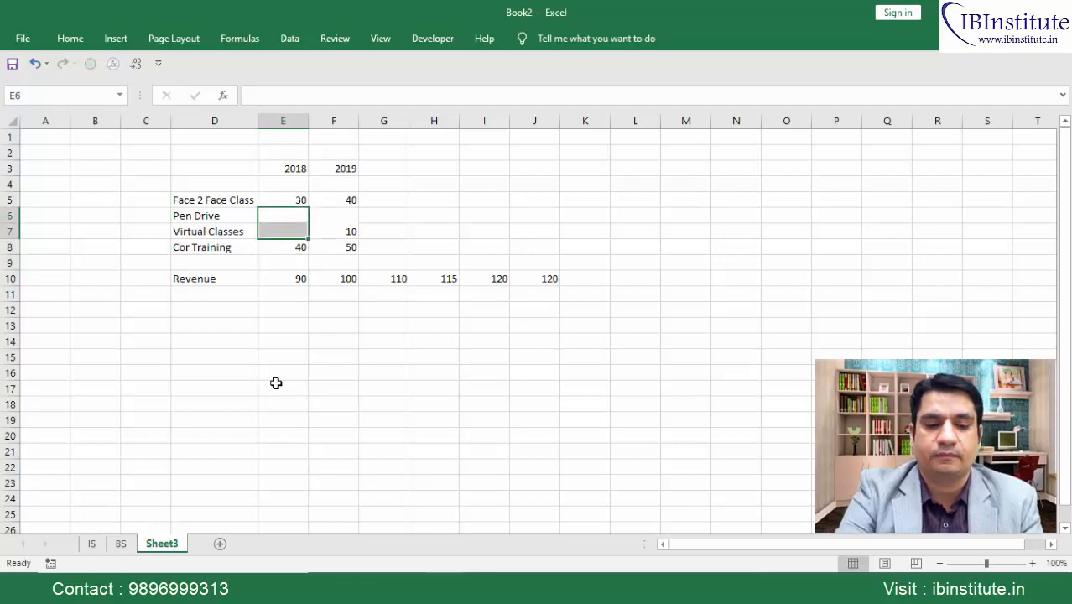
{"action": "key", "text": "alt+h"}
{"action": "type", "text": "mc"}
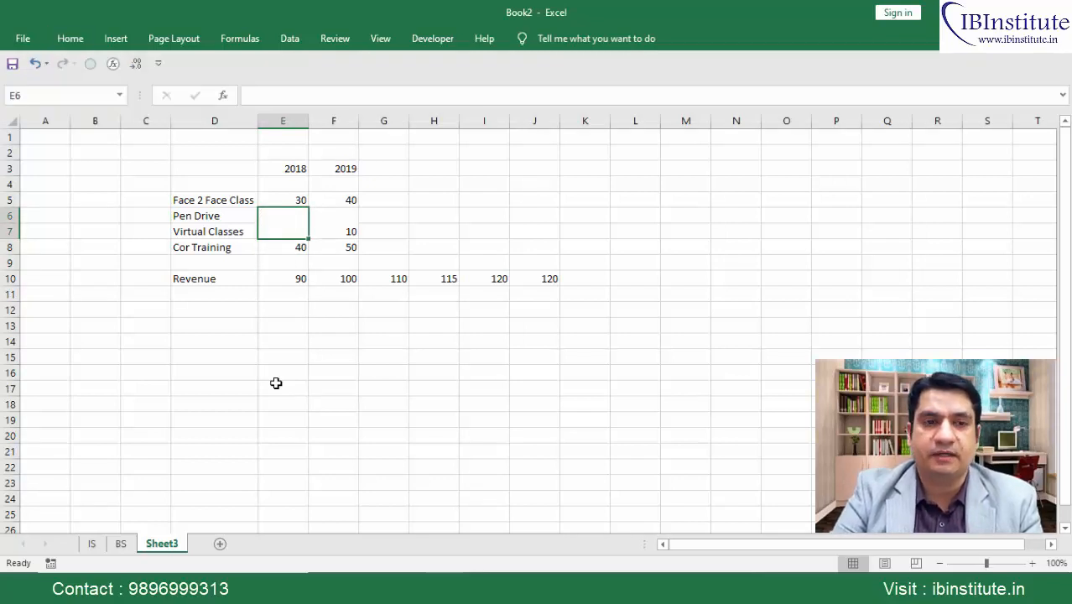
{"action": "type", "text": "20"}
{"action": "key", "text": "Return"}
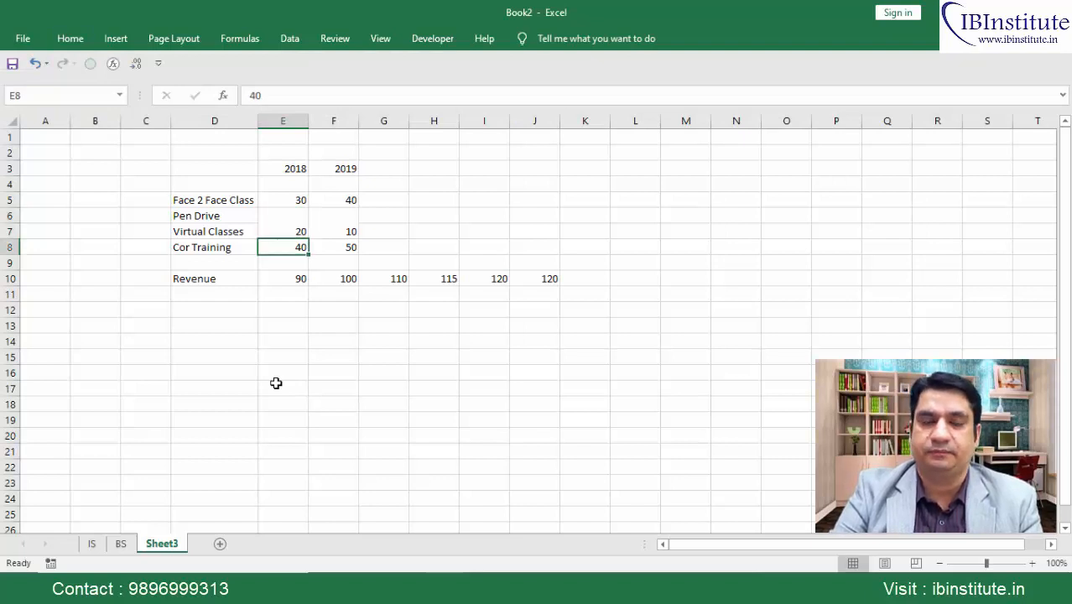
Step: Compare the segment figures in E5:F8 with the total revenue for 2018 in E10
{"action": "key", "text": "Up"}
{"action": "key", "text": "Up"}
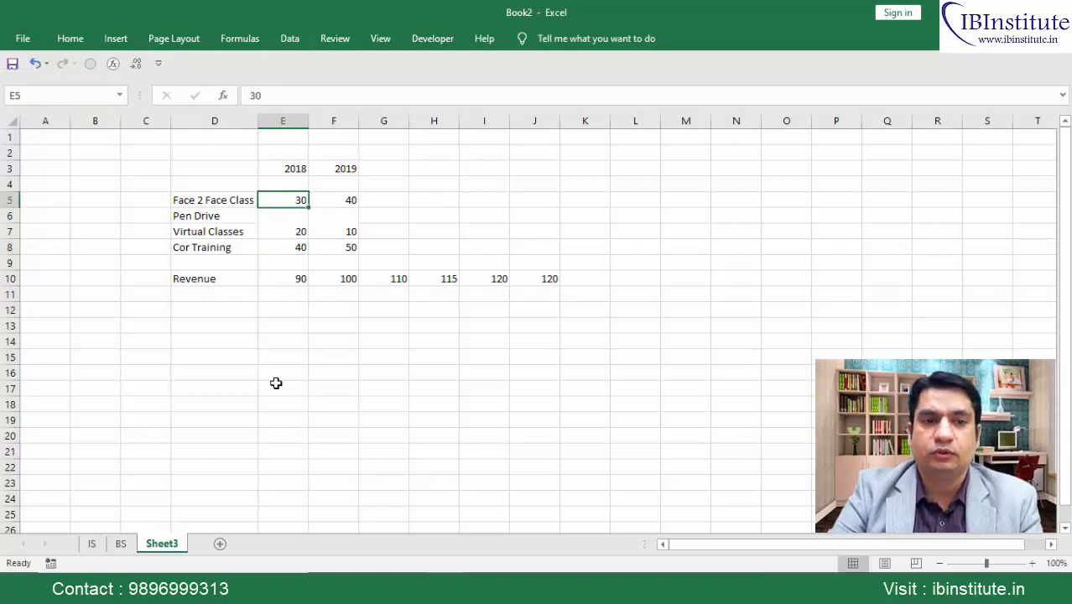
{"action": "key", "text": "Down"}
{"action": "key", "text": "Down"}
{"action": "key", "text": "Down"}
{"action": "key", "text": "Down"}
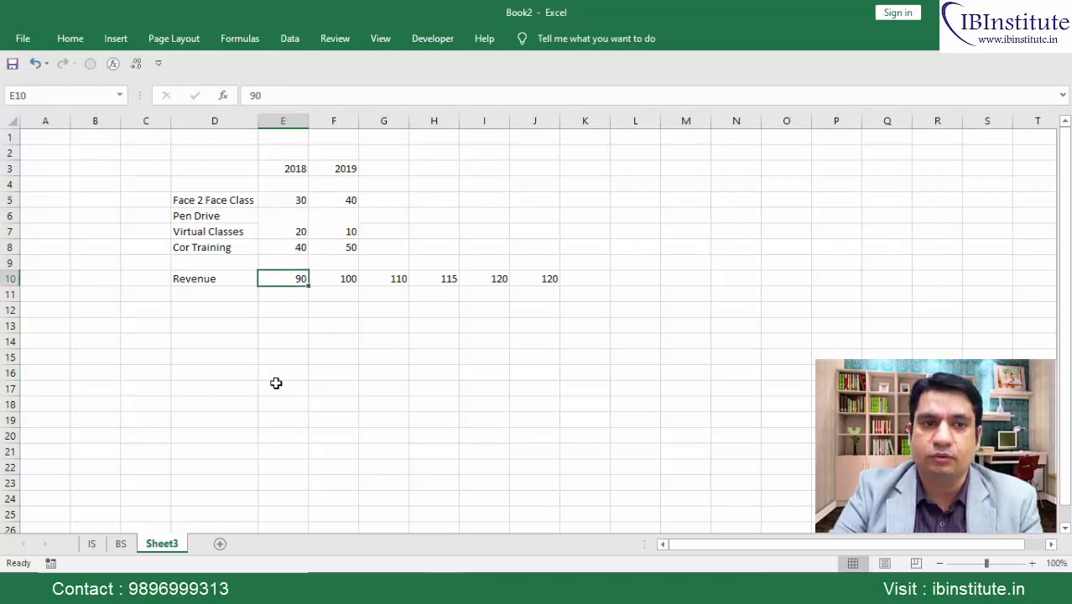
{"action": "key", "text": "Up"}
{"action": "key", "text": "Up"}
{"action": "key", "text": "Up"}
{"action": "key", "text": "Up"}
{"action": "key", "text": "shift+Right"}
{"action": "key", "text": "shift+Down"}
{"action": "key", "text": "shift+Down"}
{"action": "key", "text": "shift+Down"}
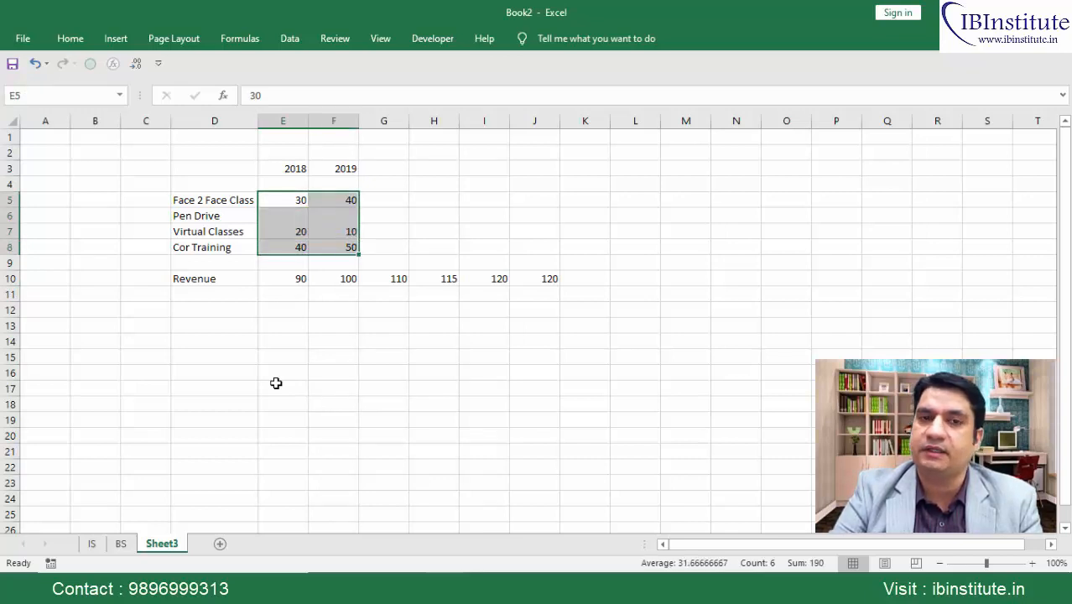
{"action": "key", "text": "shift+Up"}
{"action": "key", "text": "shift+Up"}
{"action": "key", "text": "shift+Up"}
{"action": "key", "text": "shift+Left"}
{"action": "key", "text": "Right"}
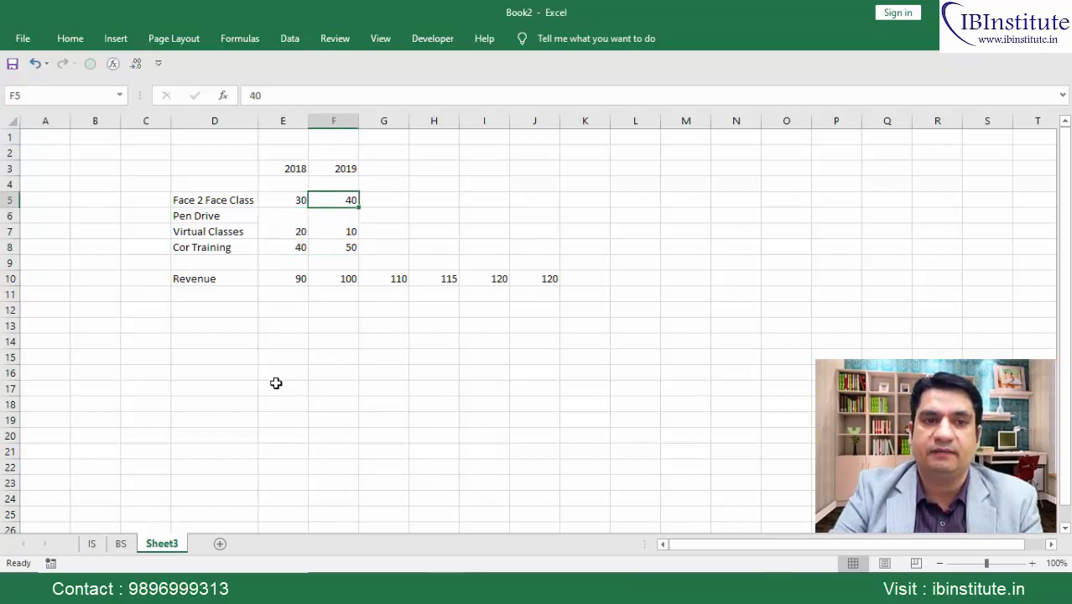
Step: Examine the Face 2 Face Class row across the historical years and the empty following years
{"action": "key", "text": "Left"}
{"action": "key", "text": "shift+Right"}
{"action": "key", "text": "shift+Right"}
{"action": "key", "text": "shift+Right"}
{"action": "key", "text": "shift+Right"}
{"action": "key", "text": "shift+Right"}
{"action": "key", "text": "shift+Right"}
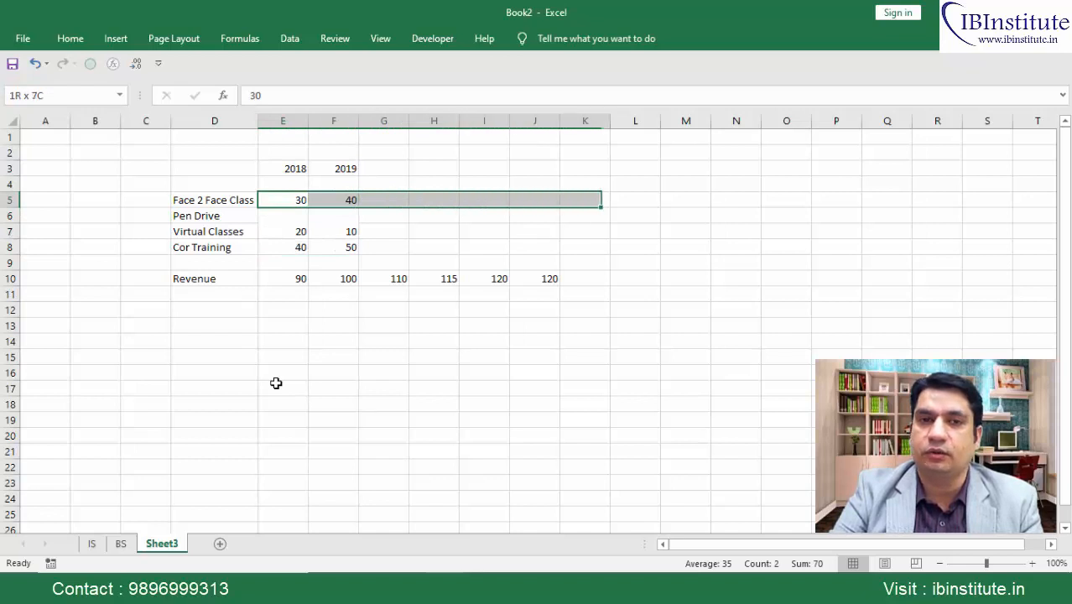
{"action": "key", "text": "shift+Left"}
{"action": "key", "text": "Down"}
{"action": "key", "text": "Down"}
{"action": "key", "text": "Down"}
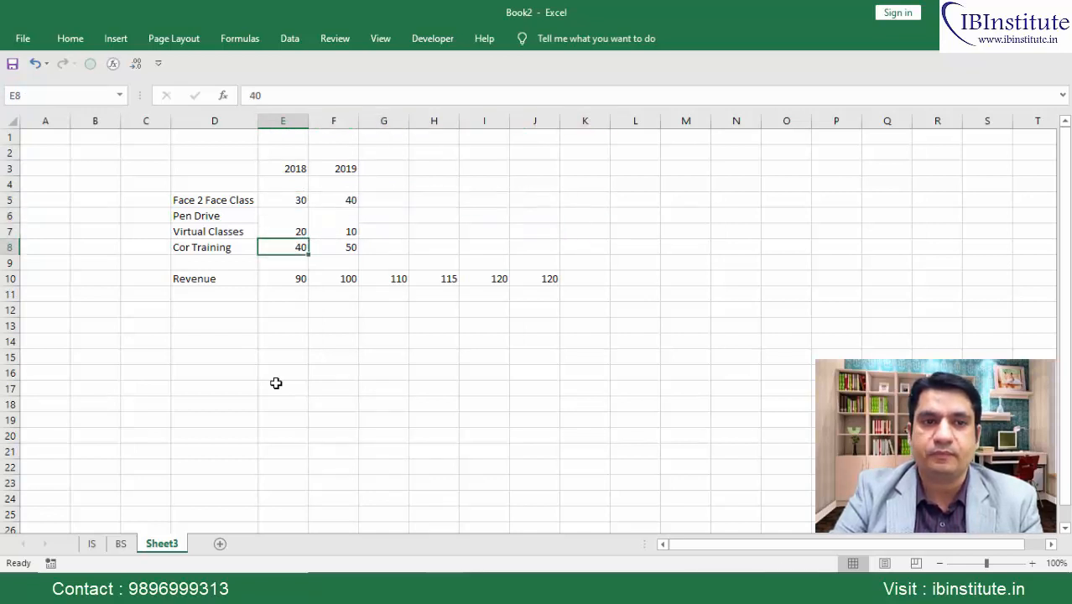
Step: Examine the combined Pen Drive and Virtual Classes row and the Cor Training row across columns E to J
{"action": "key", "text": "Up"}
{"action": "key", "text": "shift+Up"}
{"action": "key", "text": "shift+Right"}
{"action": "key", "text": "shift+Right"}
{"action": "key", "text": "shift+Right"}
{"action": "key", "text": "shift+Right"}
{"action": "key", "text": "shift+Right"}
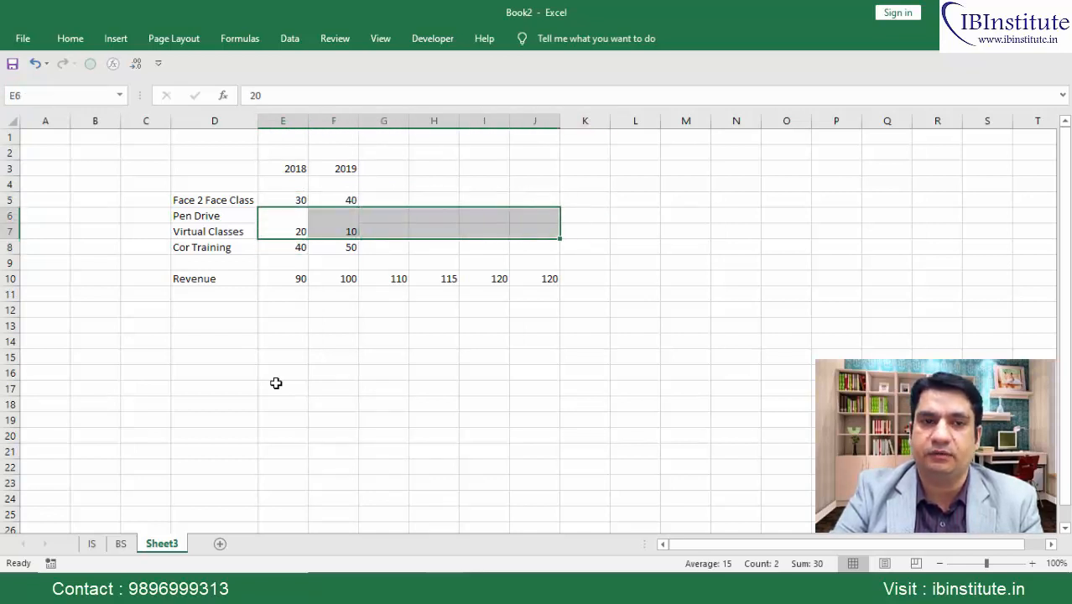
{"action": "key", "text": "Down"}
{"action": "key", "text": "shift+Right"}
{"action": "key", "text": "shift+Right"}
{"action": "key", "text": "shift+Right"}
{"action": "key", "text": "shift+Right"}
{"action": "key", "text": "shift+Right"}
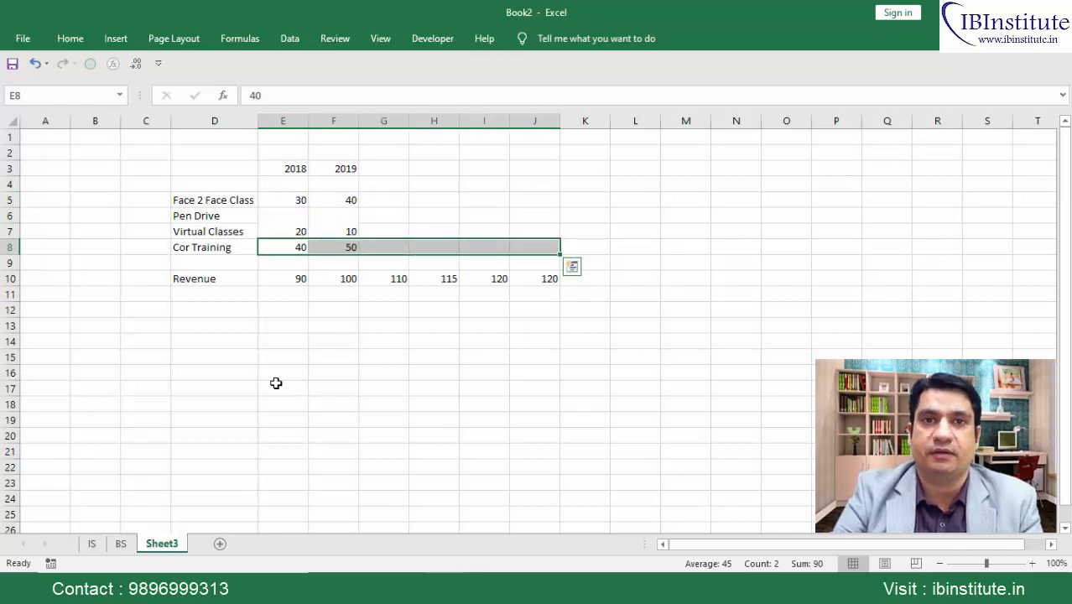
Step: Examine the total Revenue row across all years in E10:J10
{"action": "key", "text": "Down"}
{"action": "key", "text": "Down"}
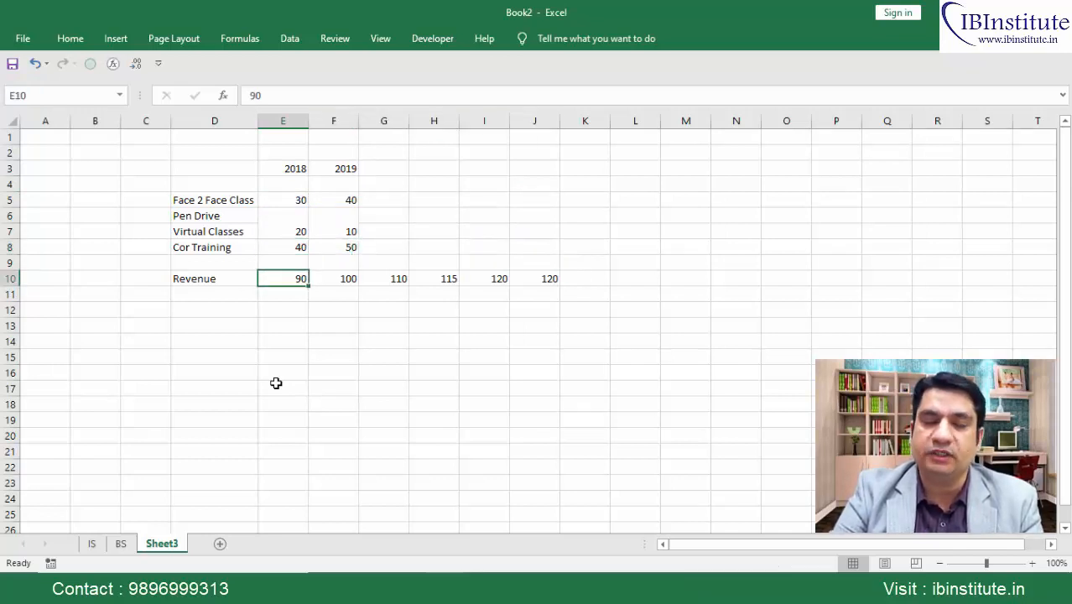
{"action": "key", "text": "shift+Right"}
{"action": "key", "text": "shift+Right"}
{"action": "key", "text": "shift+Right"}
{"action": "key", "text": "shift+Right"}
{"action": "key", "text": "shift+Right"}
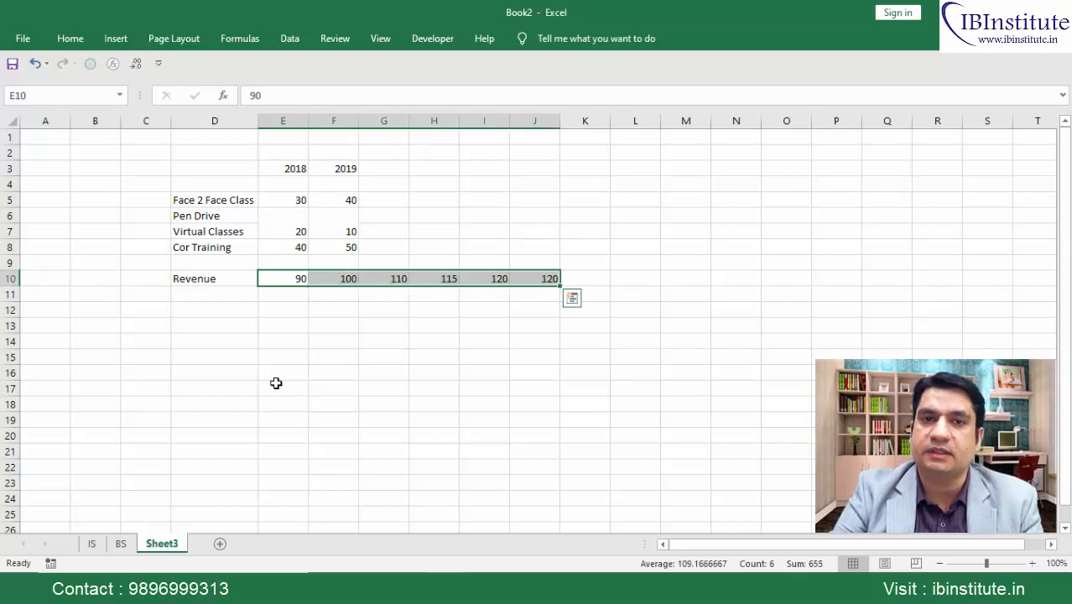
Step: Review the 2018 and 2019 revenue breakdown by segment in E5:F8
{"action": "key", "text": "Up"}
{"action": "key", "text": "Up"}
{"action": "key", "text": "Up"}
{"action": "key", "text": "Up"}
{"action": "key", "text": "Up"}
{"action": "key", "text": "Up"}
{"action": "key", "text": "Down"}
{"action": "key", "text": "shift+Down"}
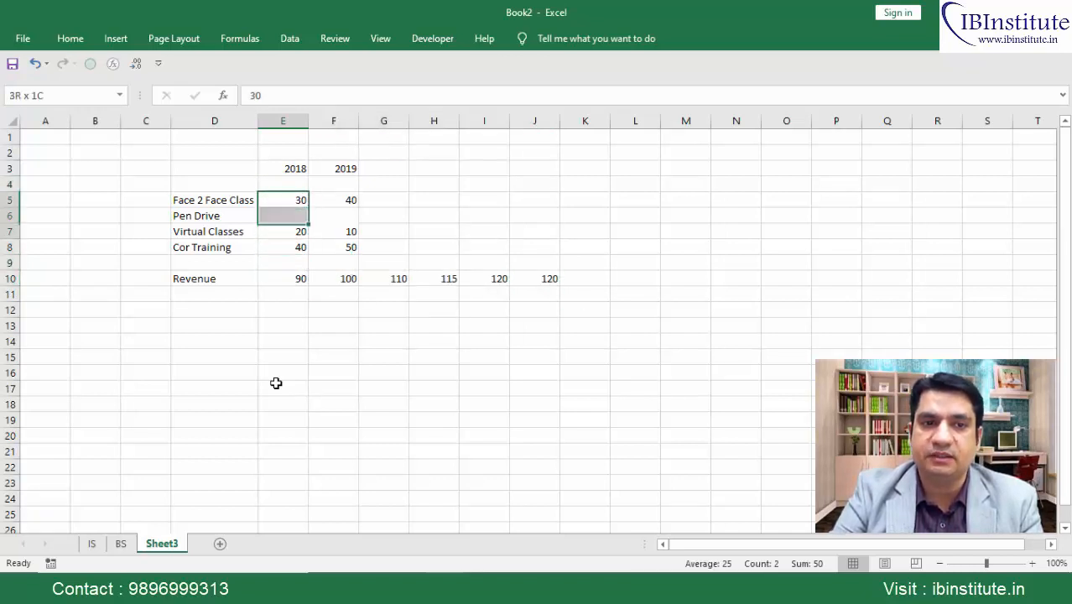
{"action": "key", "text": "shift+Down"}
{"action": "key", "text": "shift+Down"}
{"action": "key", "text": "shift+Right"}
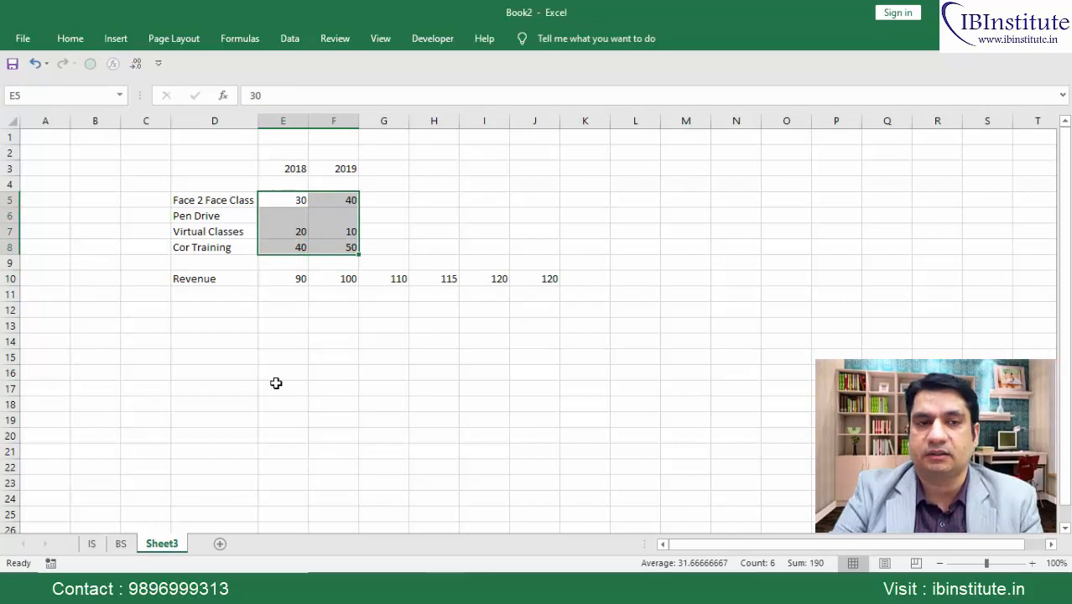
Step: Enter 20/30000 in G5 for Face 2 Face Class in the year following 2019
{"action": "key", "text": "Left"}
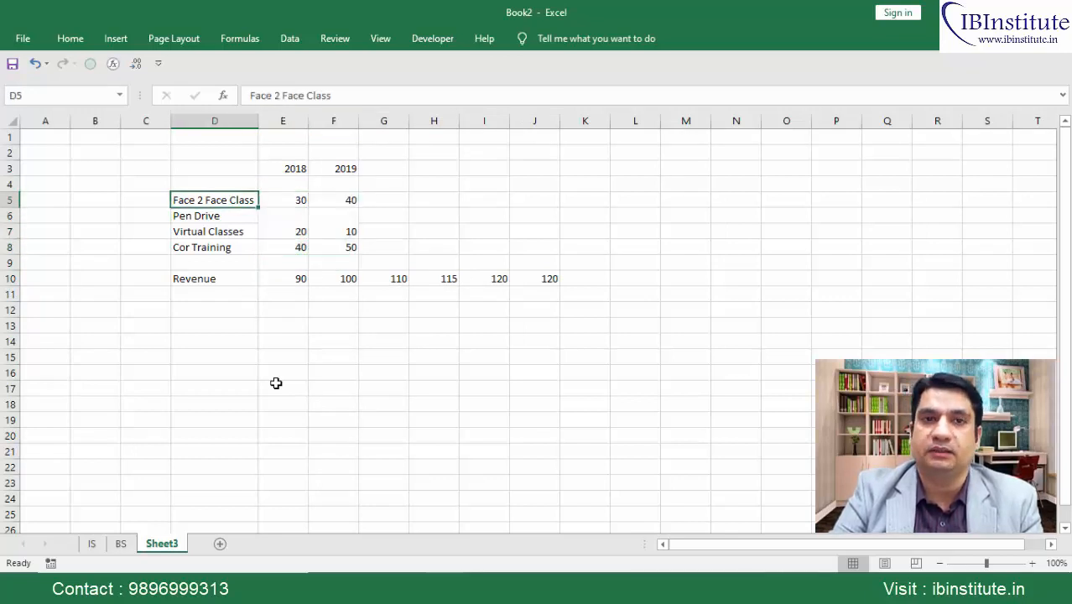
{"action": "key", "text": "Right"}
{"action": "key", "text": "Right"}
{"action": "key", "text": "Right"}
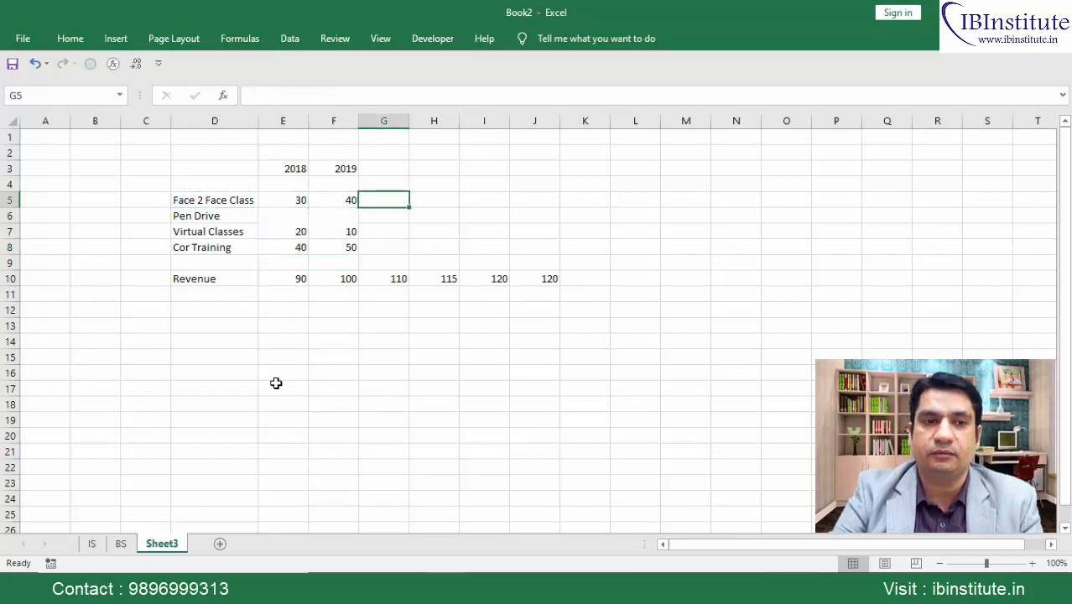
{"action": "key", "text": "Left"}
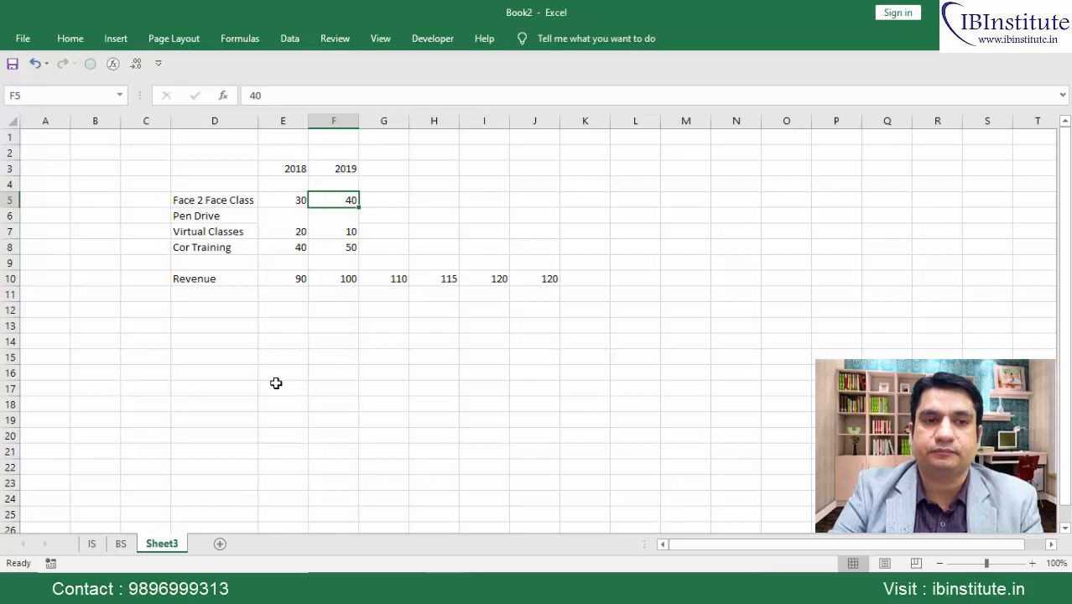
{"action": "key", "text": "Left"}
{"action": "key", "text": "Right"}
{"action": "key", "text": "Right"}
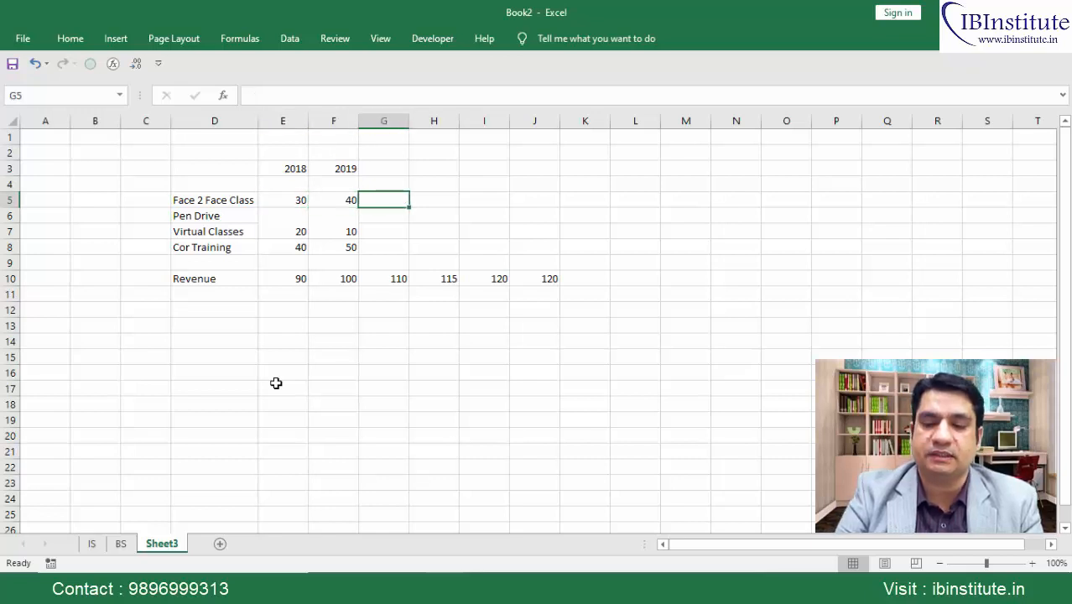
{"action": "type", "text": "20"}
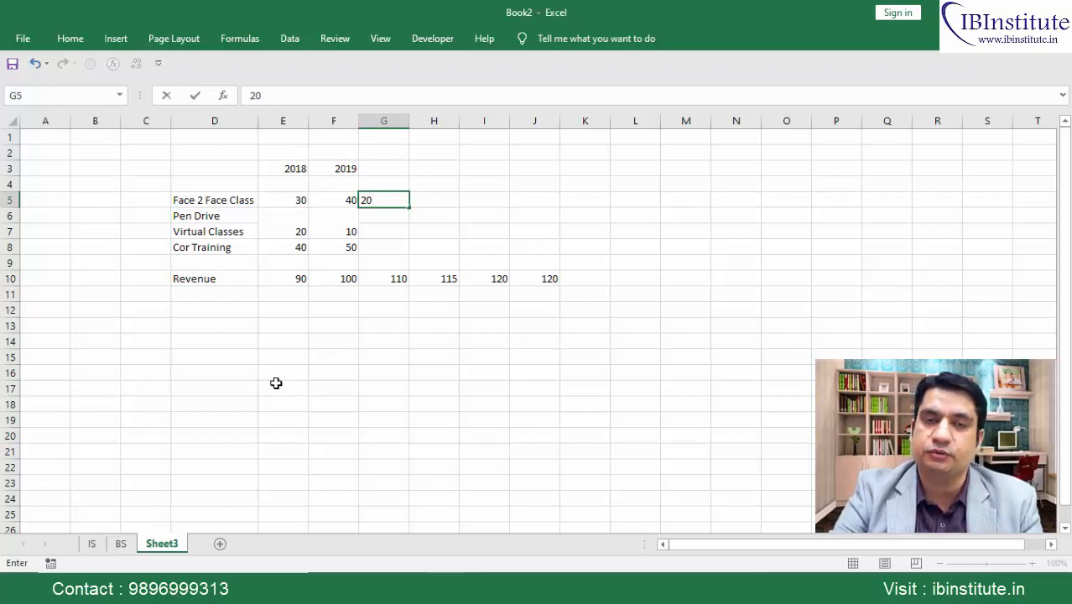
{"action": "type", "text": "/"}
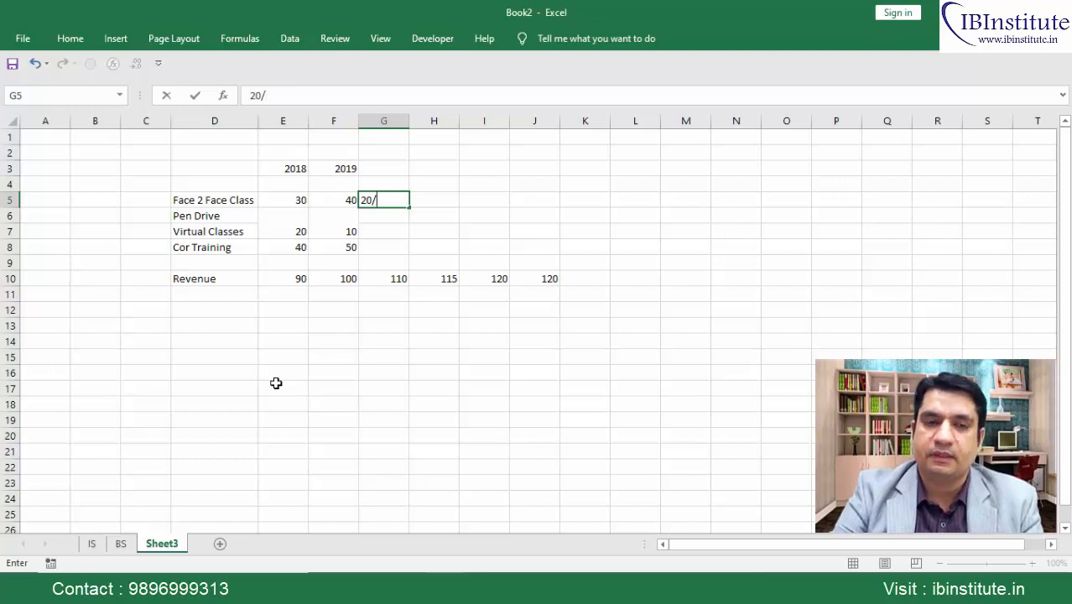
{"action": "type", "text": "30000"}
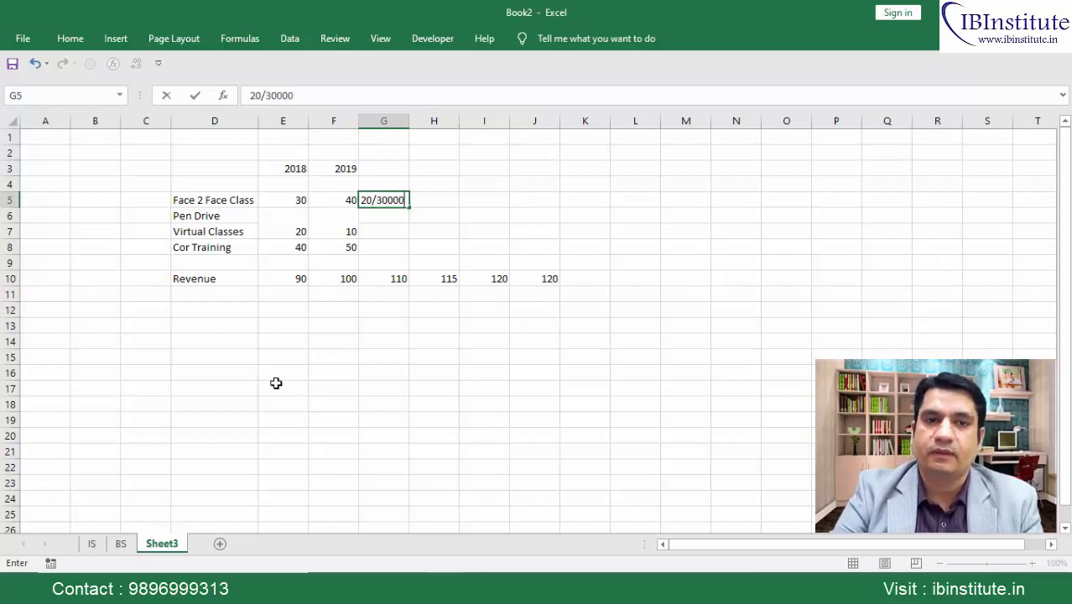
{"action": "key", "text": "ctrl+Return"}
{"action": "key", "text": "Down"}
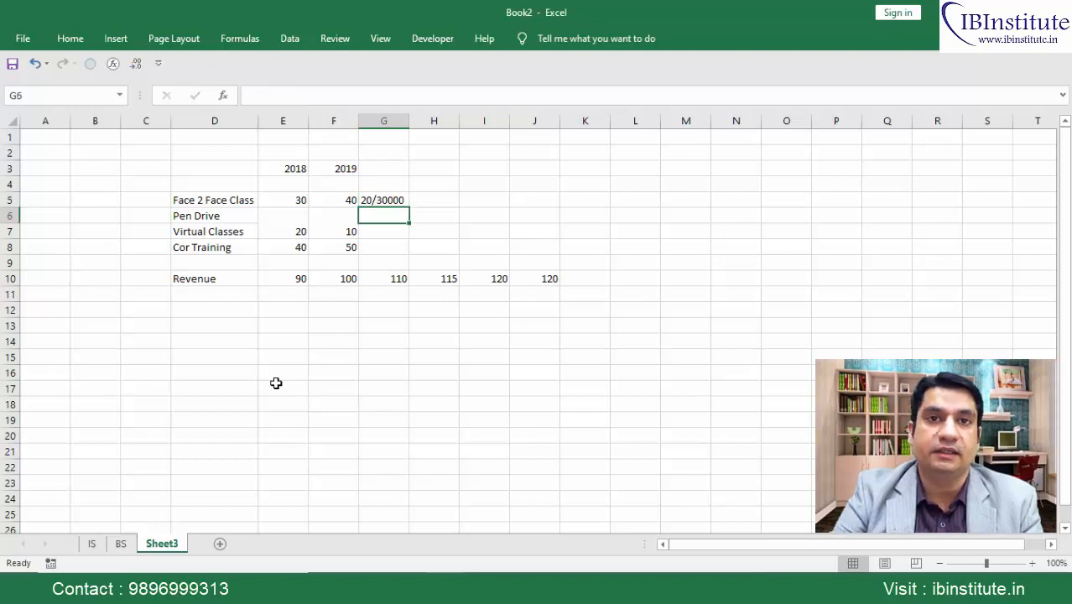
Step: Compare the Face 2 Face Class entry in G5 with the total revenue in G10
{"action": "key", "text": "Up"}
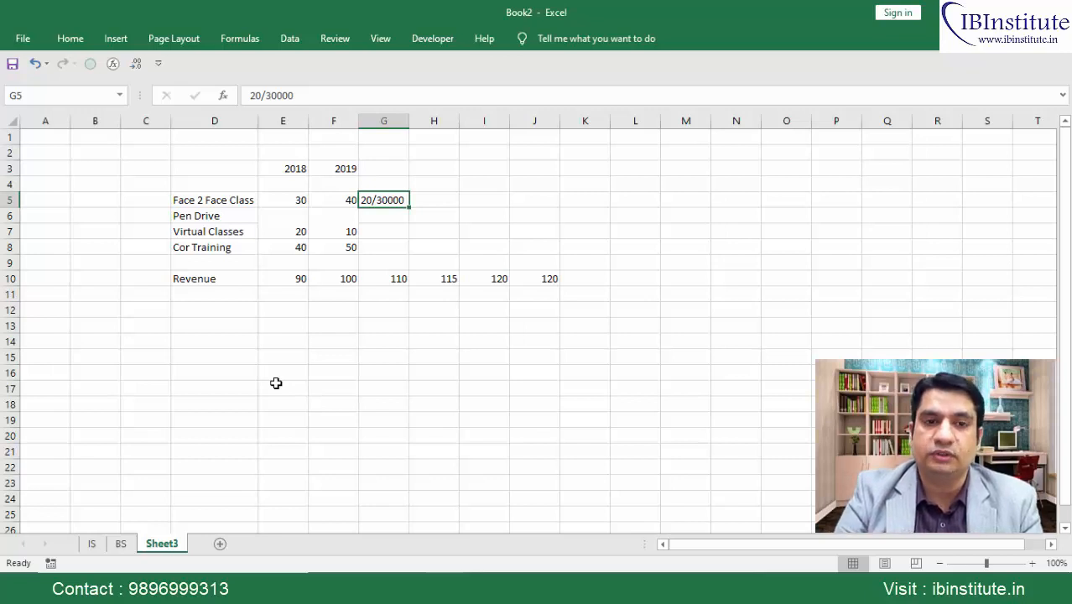
{"action": "key", "text": "Down"}
{"action": "key", "text": "Down"}
{"action": "key", "text": "Down"}
{"action": "key", "text": "Down"}
{"action": "key", "text": "Down"}
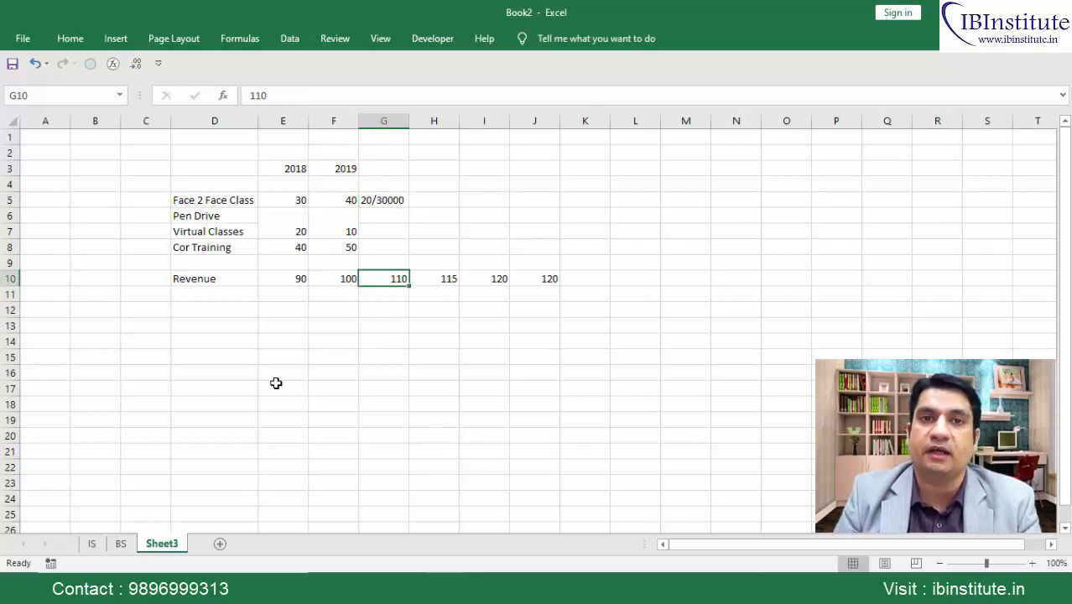